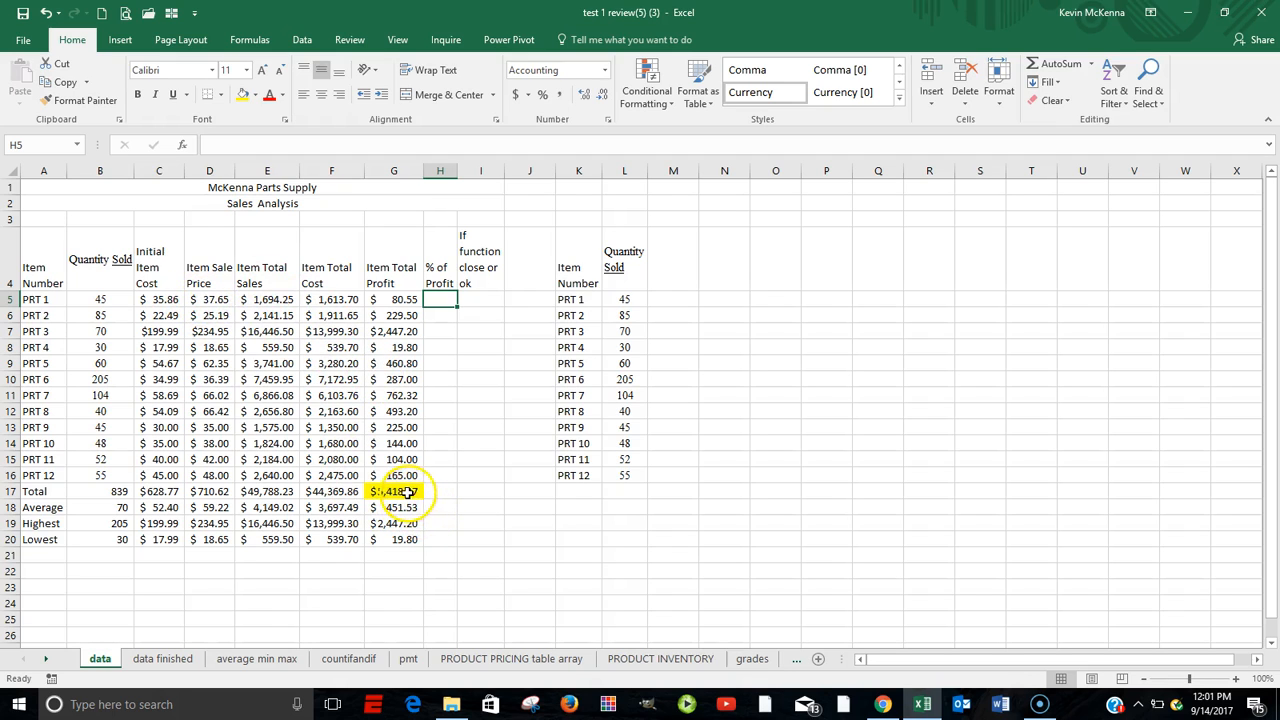
# Inspect the formulas in the total profit cell and the first item total profit cells.
pyautogui.click(405, 491)
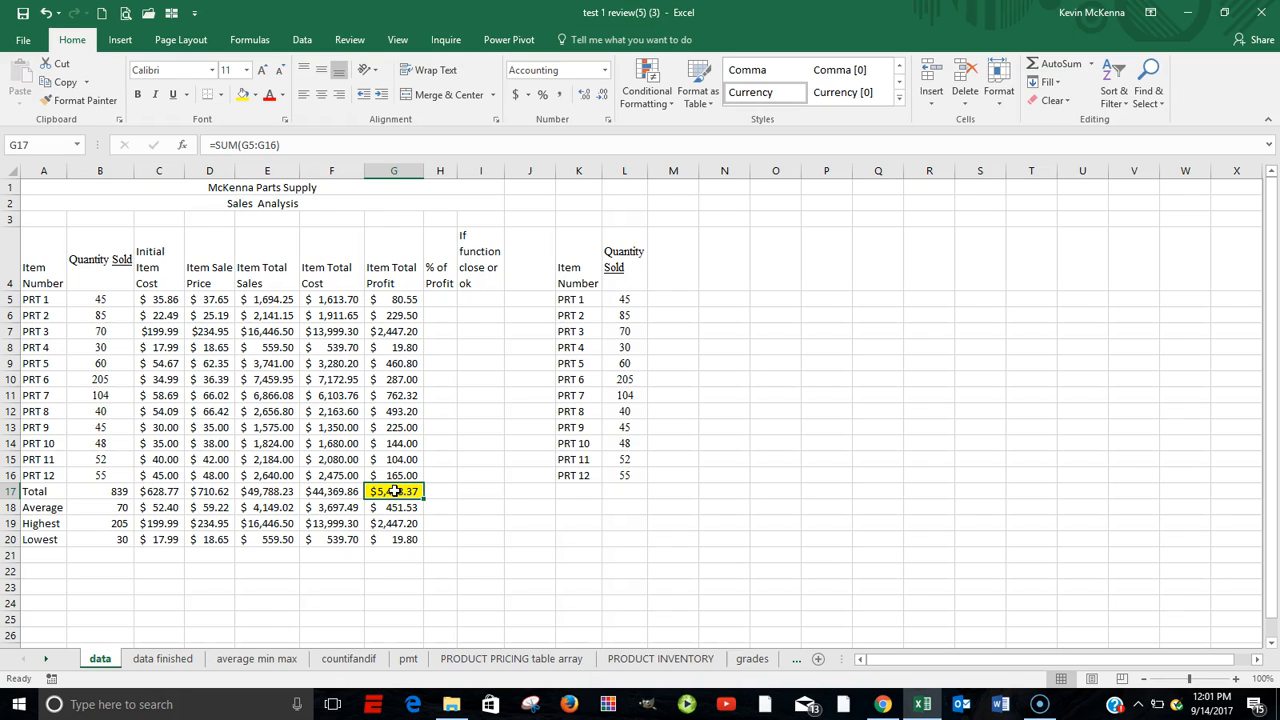
pyautogui.doubleClick(395, 491)
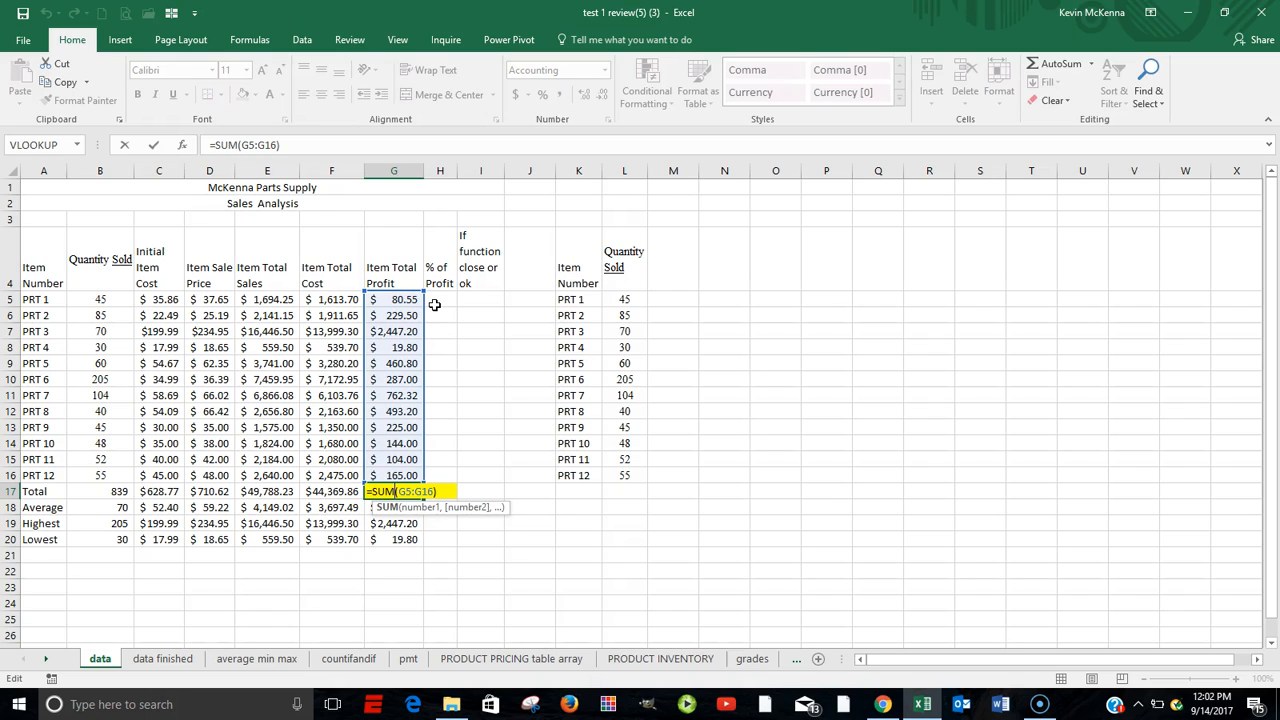
pyautogui.press('Return')
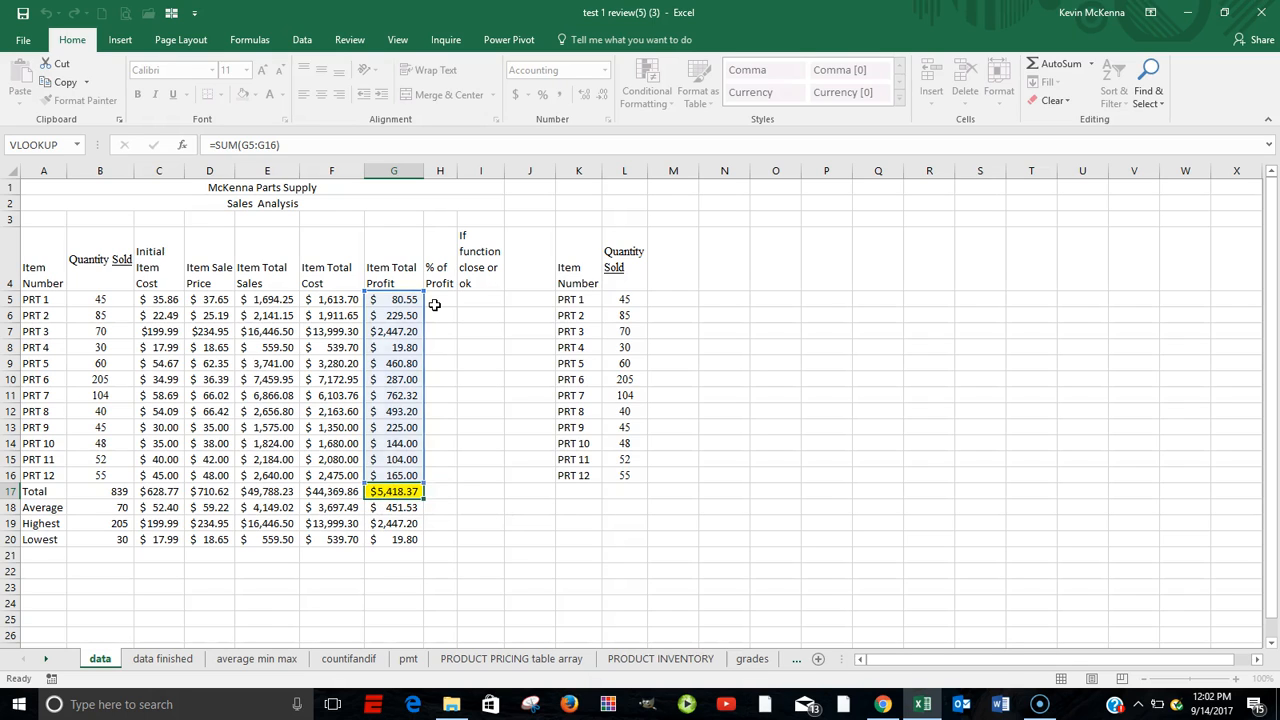
pyautogui.click(395, 491)
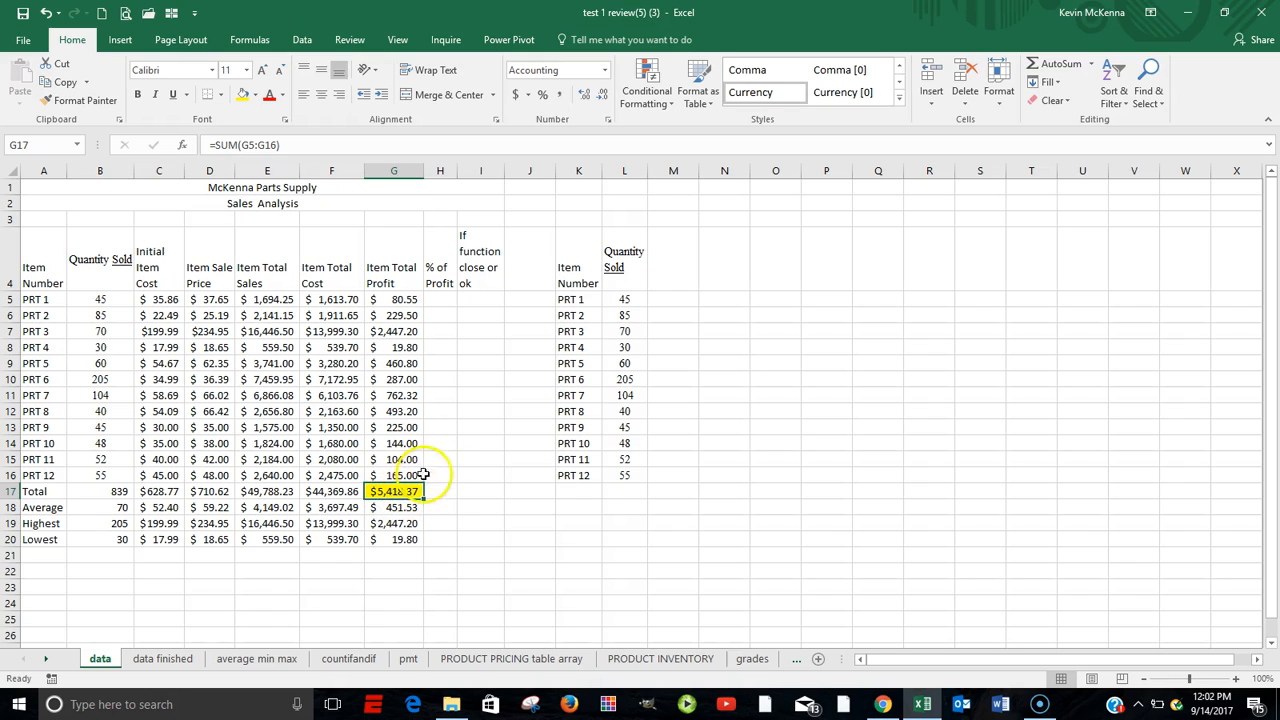
pyautogui.click(441, 300)
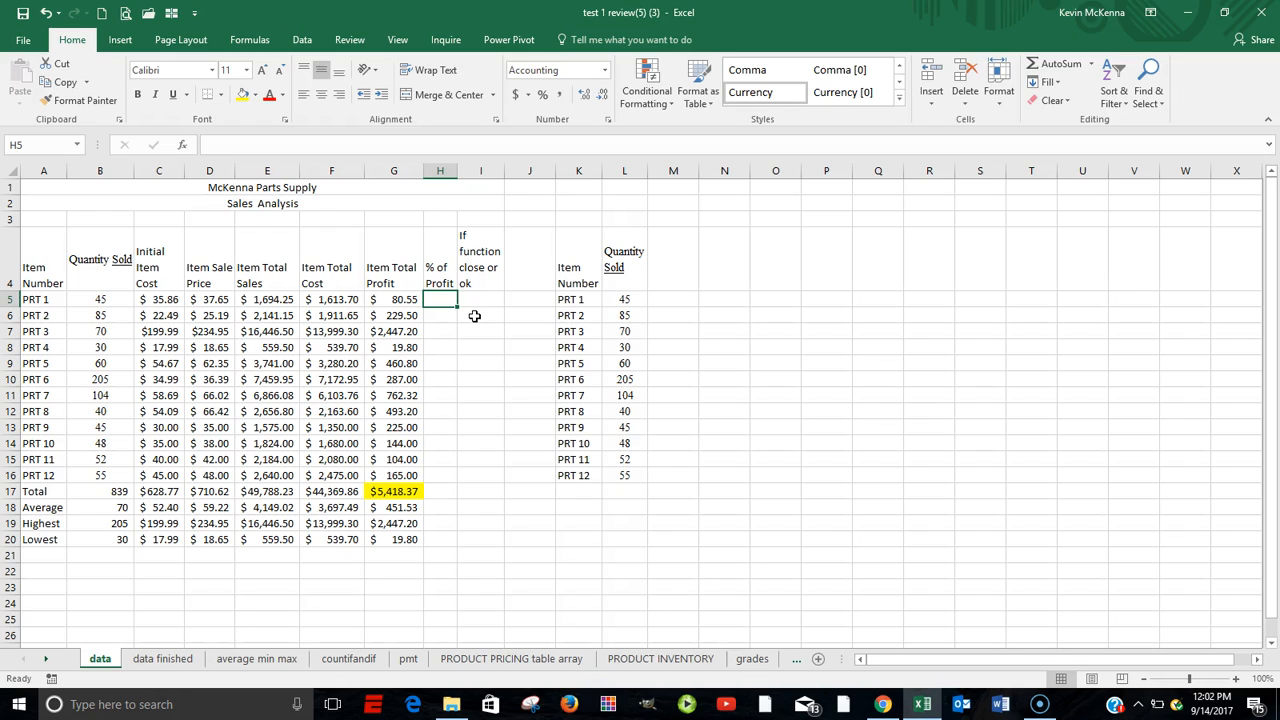
pyautogui.click(400, 300)
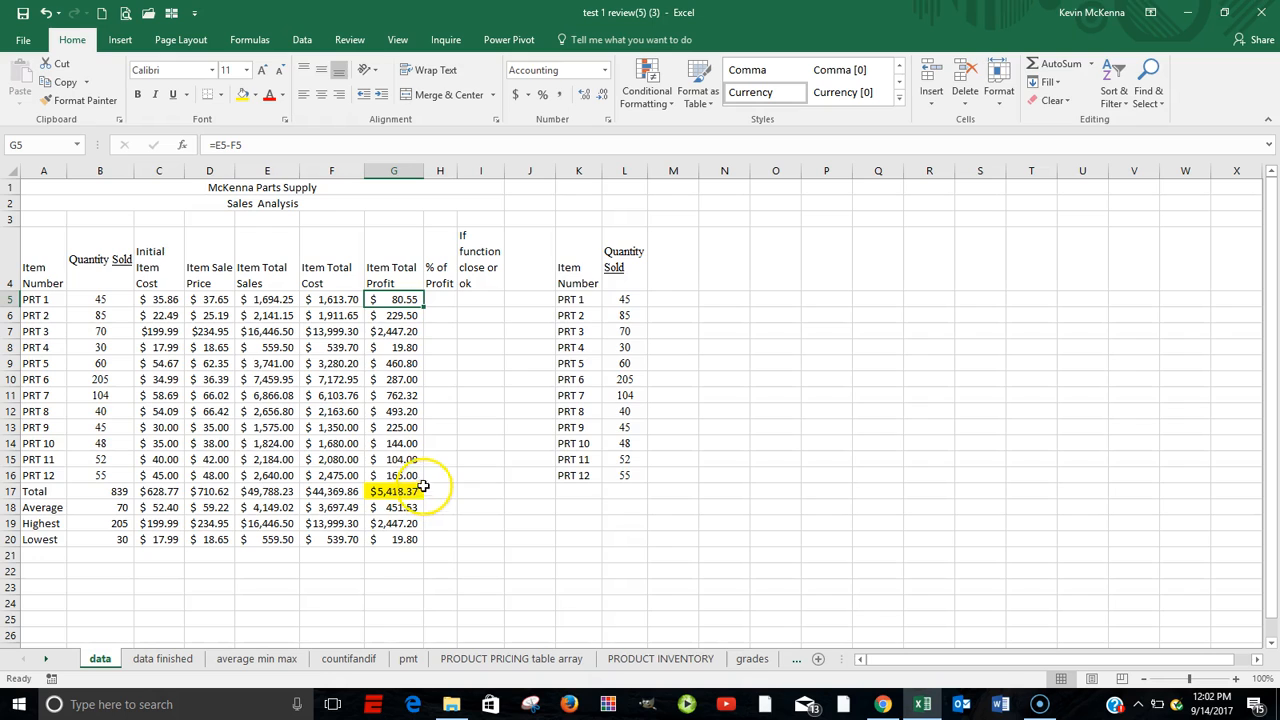
pyautogui.click(400, 315)
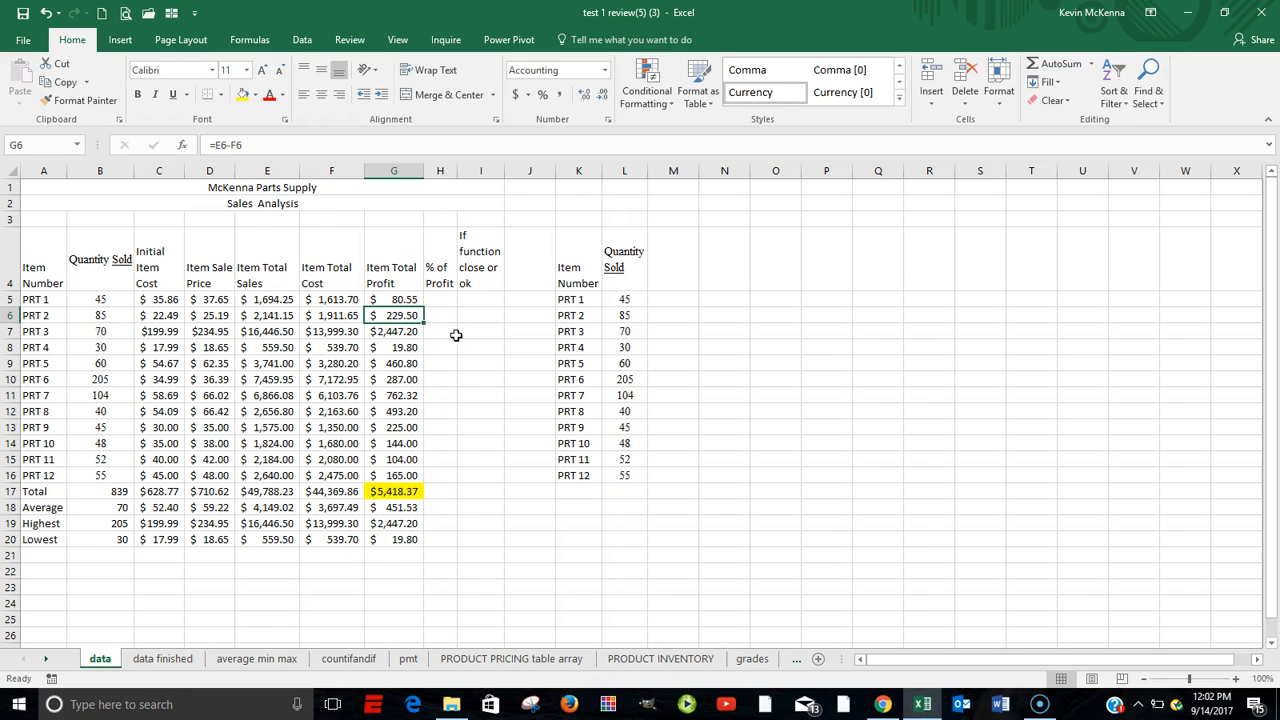
pyautogui.click(399, 331)
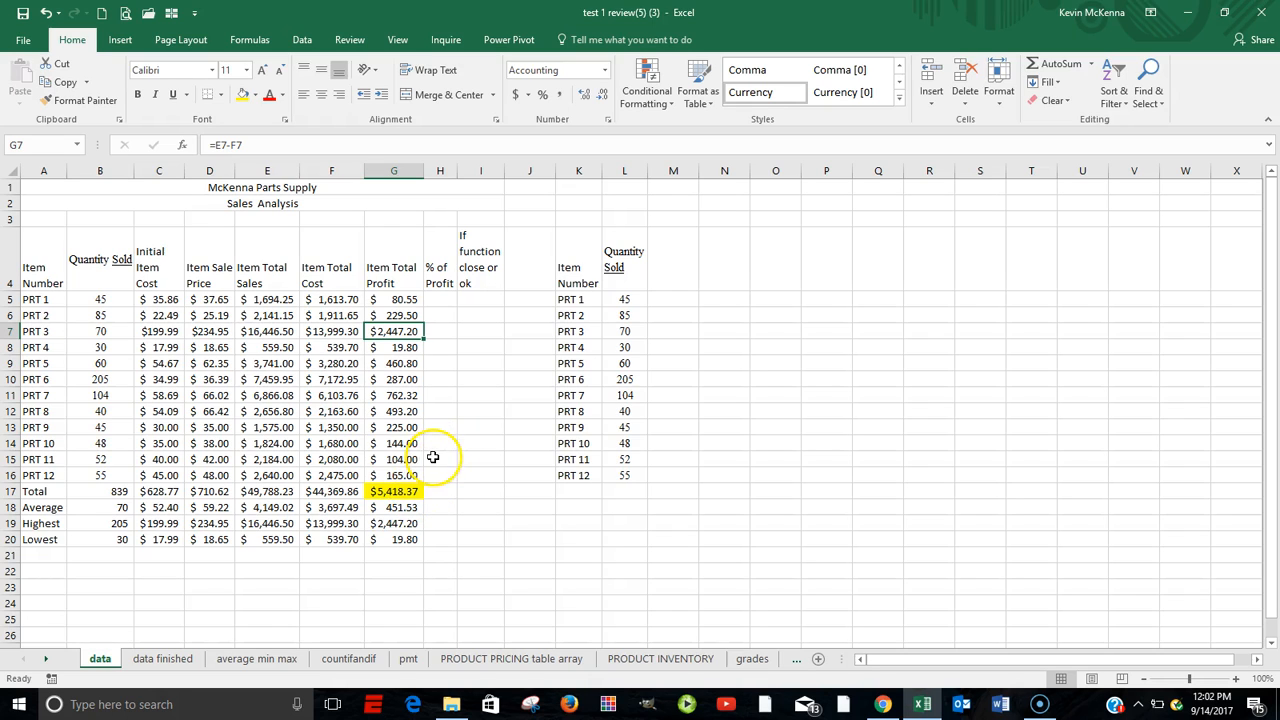
# Enter a formula in H5 dividing the first item's total profit G5 by the total profit G17.
pyautogui.click(441, 300)
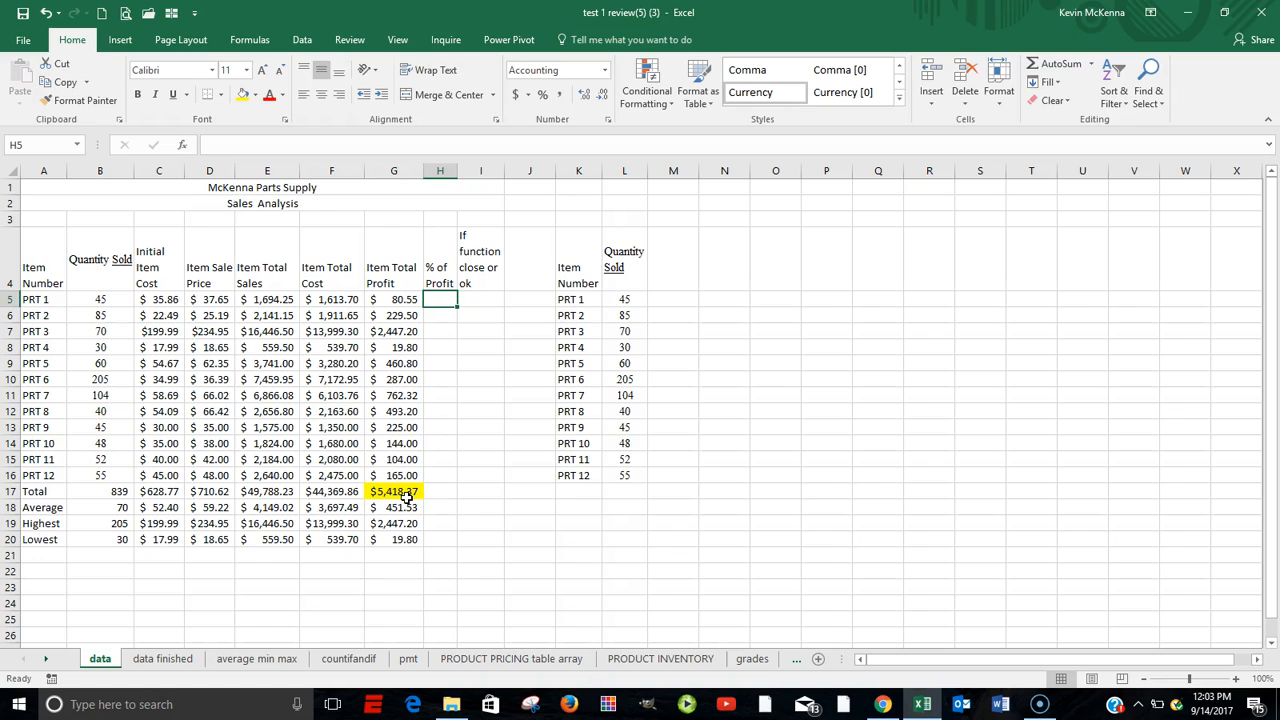
pyautogui.write('=')
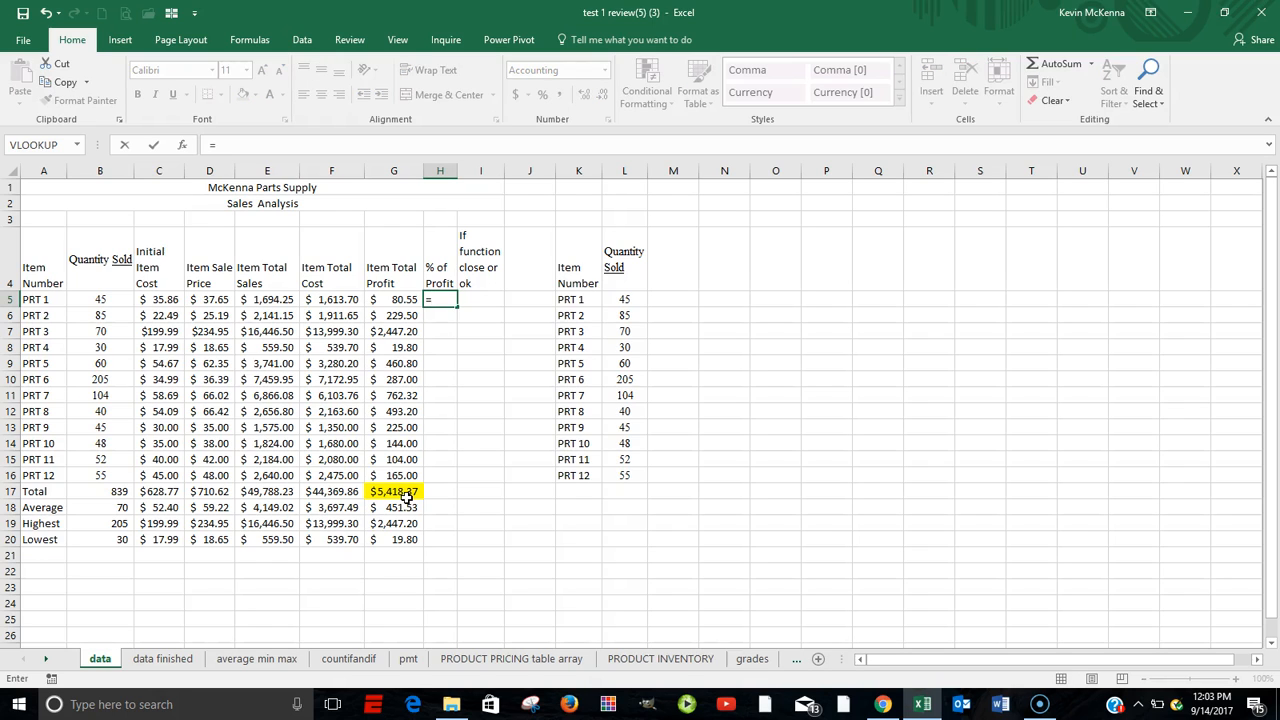
pyautogui.click(396, 299)
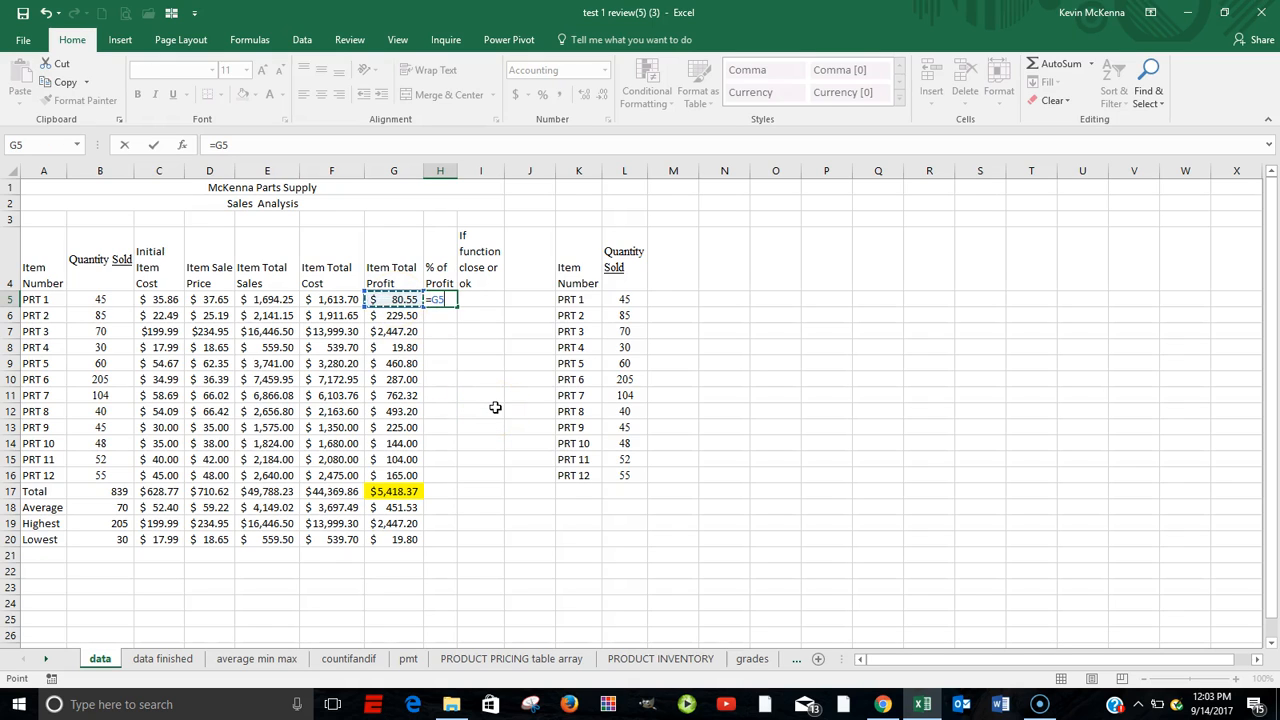
pyautogui.write('/')
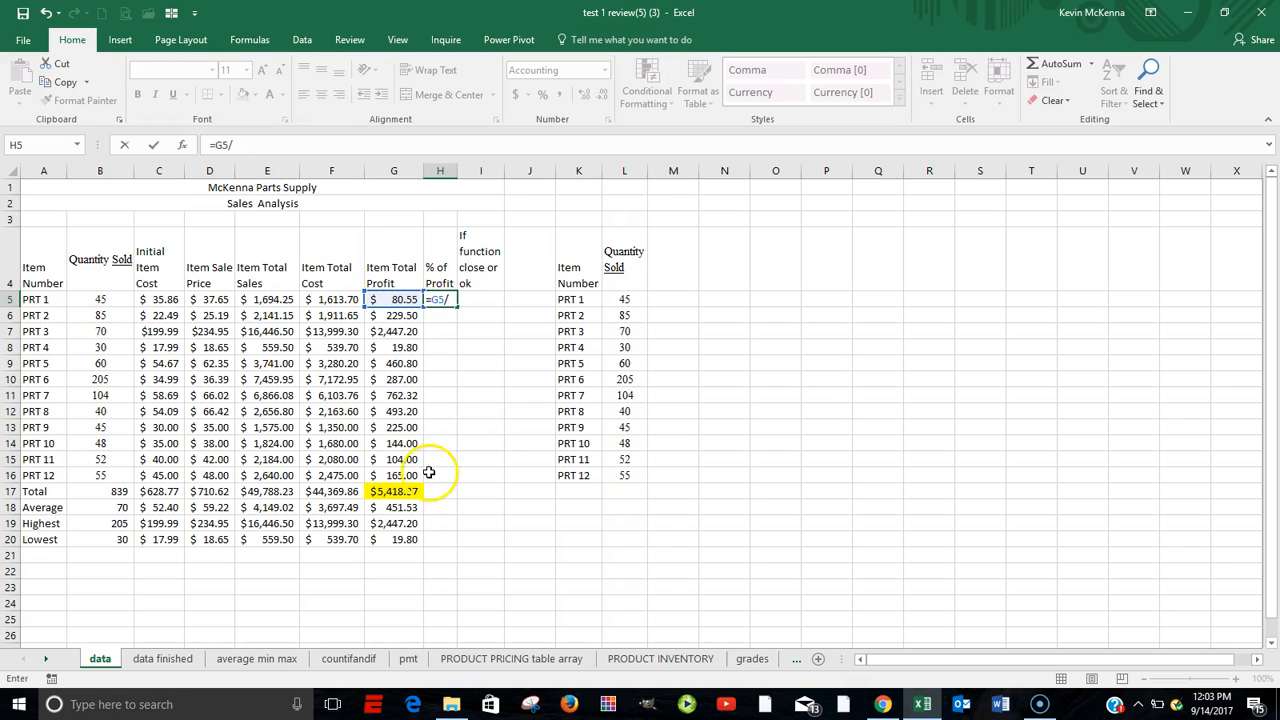
pyautogui.click(403, 491)
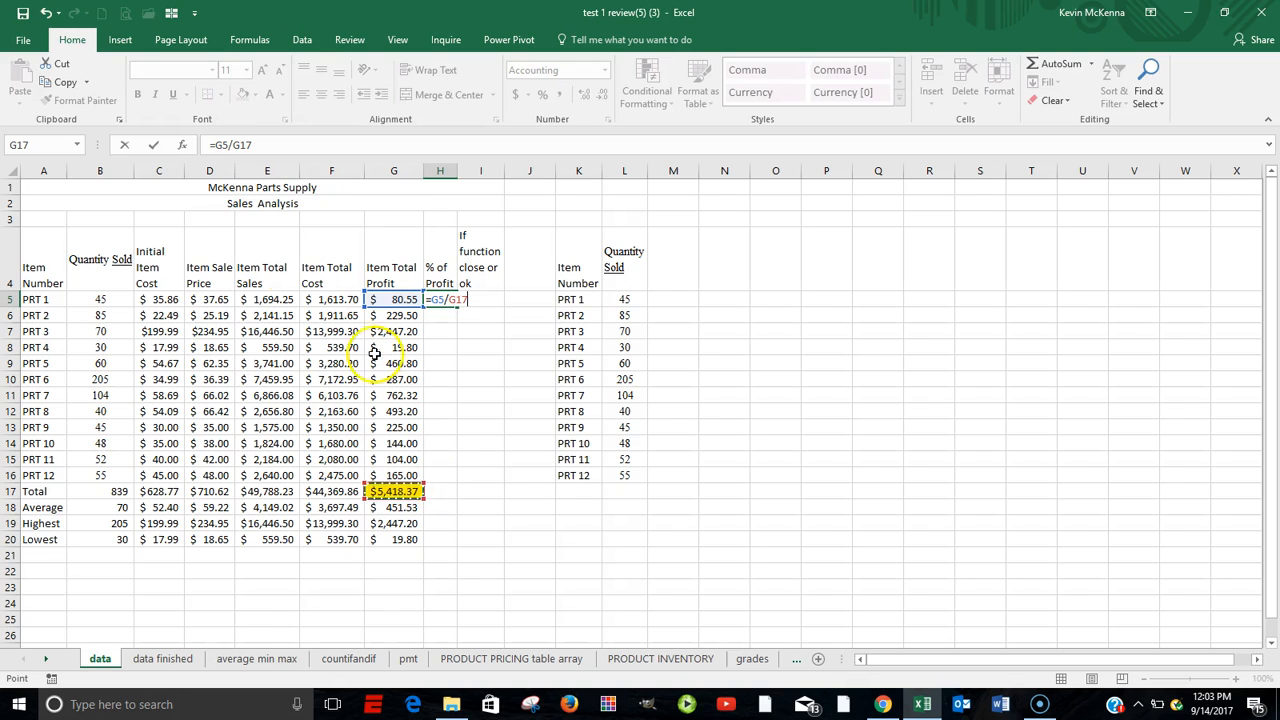
pyautogui.click(154, 145)
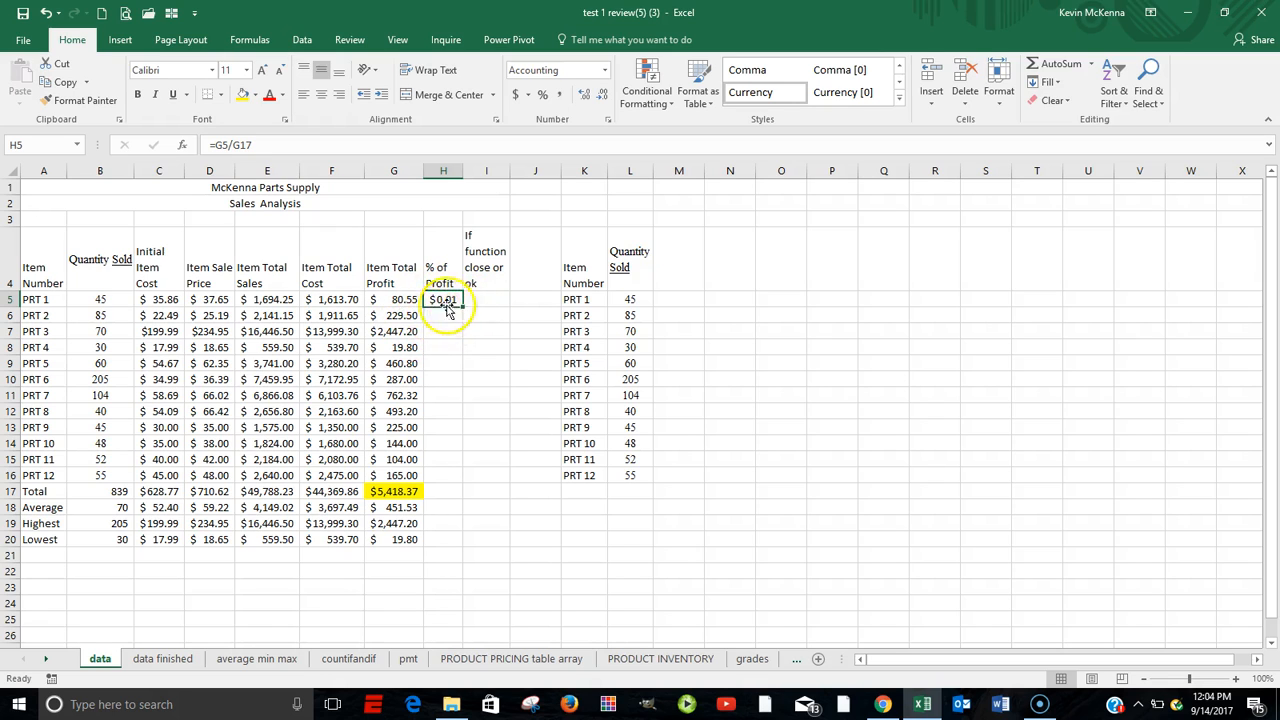
# Format H5 as a percentage with two decimal places.
pyautogui.click(546, 94)
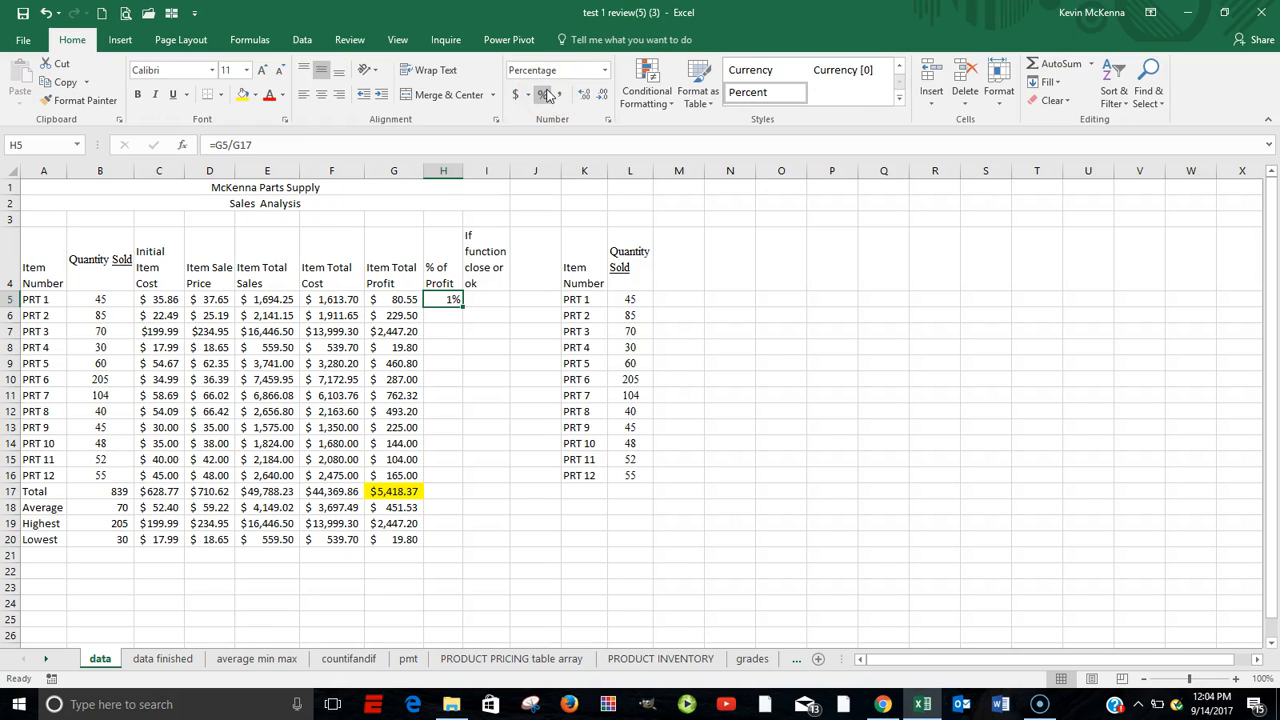
pyautogui.click(603, 95)
pyautogui.click(585, 96)
pyautogui.click(585, 96)
# Fill the H5 percentage formula down to H16 and widen column H.
pyautogui.doubleClick(446, 299)
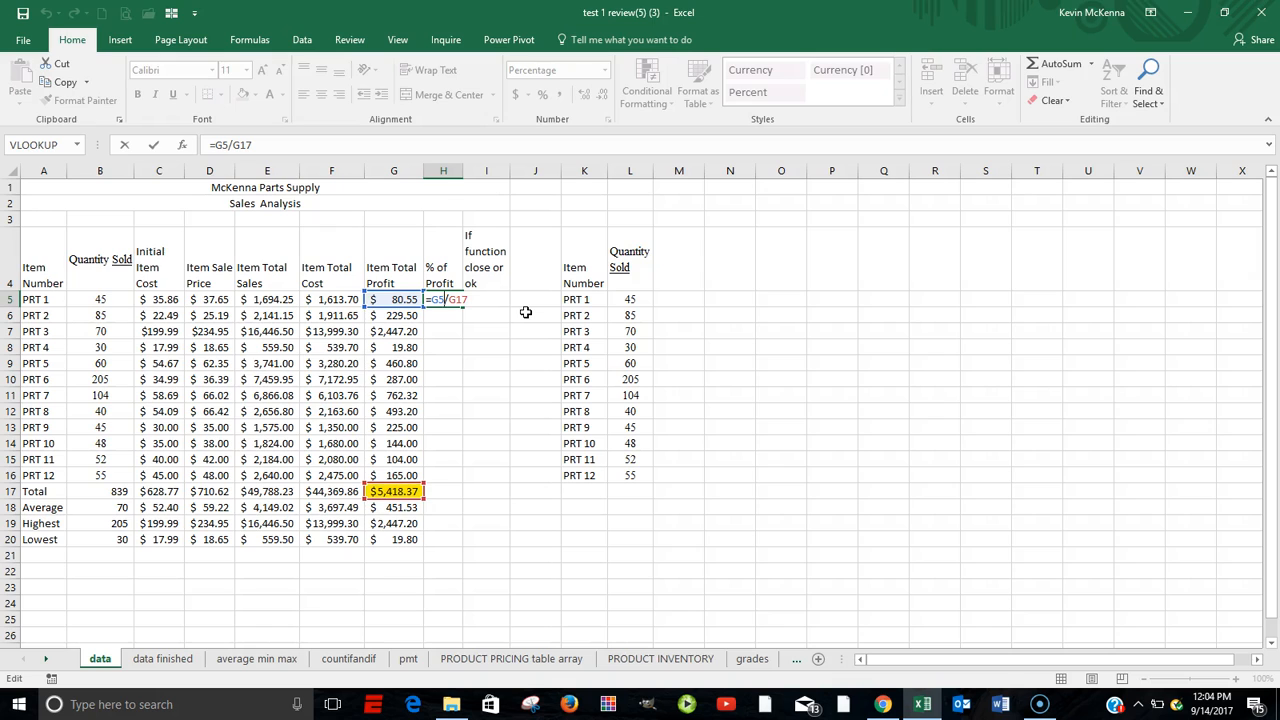
pyautogui.hotkey('ctrl', 'Return')
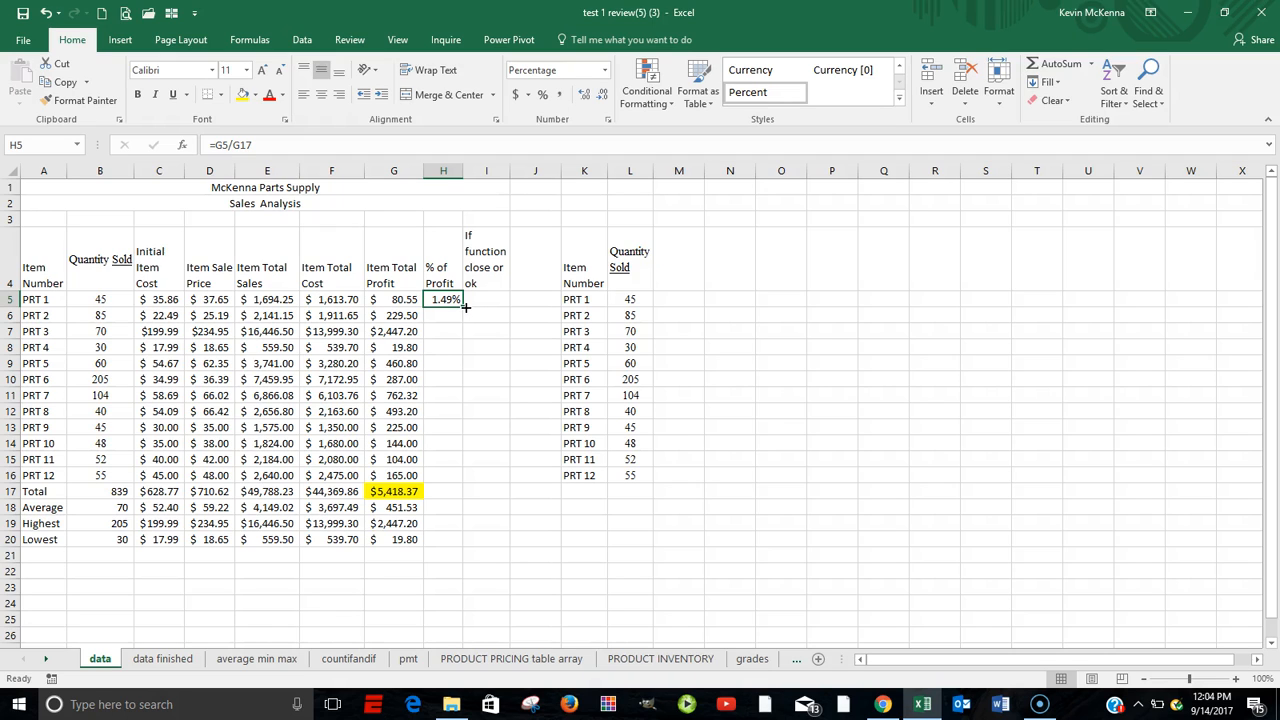
pyautogui.moveTo(462, 307); pyautogui.dragTo(440, 478)
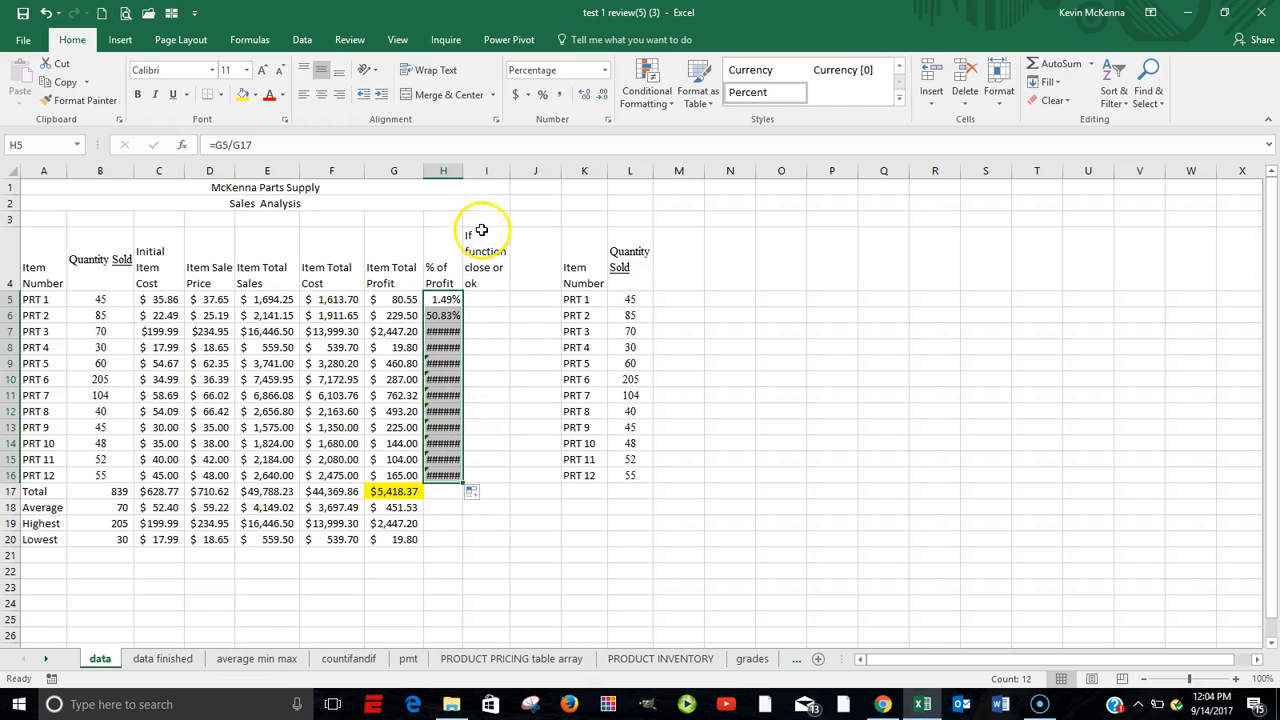
pyautogui.moveTo(463, 171); pyautogui.dragTo(470, 171)
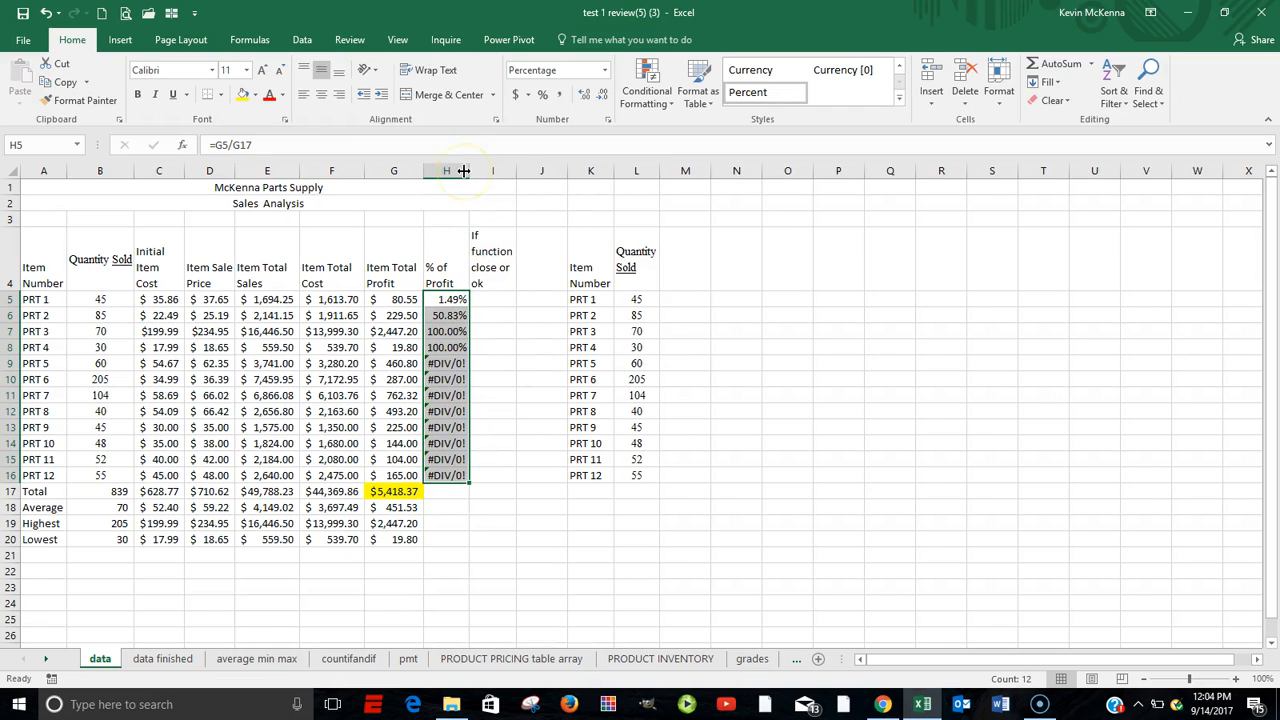
# Inspect the % of Profit formulas in H5 through H10 to see how the total profit reference shifts down each row.
pyautogui.doubleClick(444, 313)
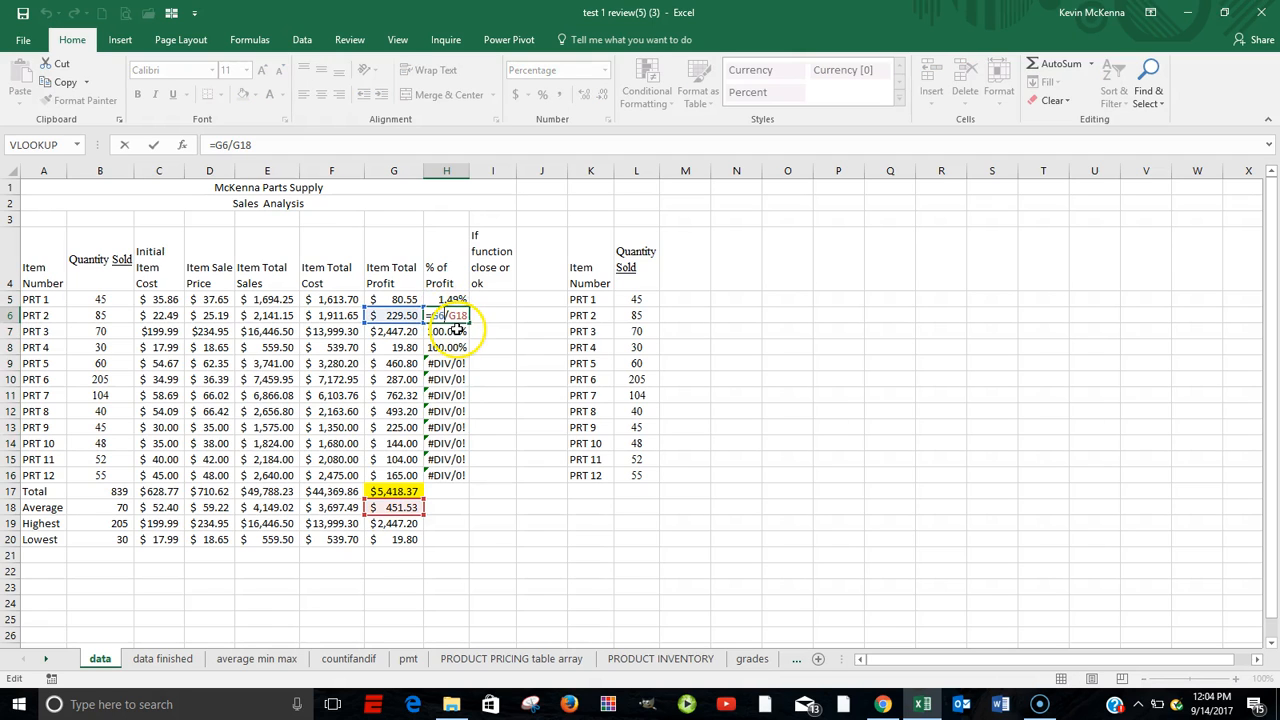
pyautogui.press('Return')
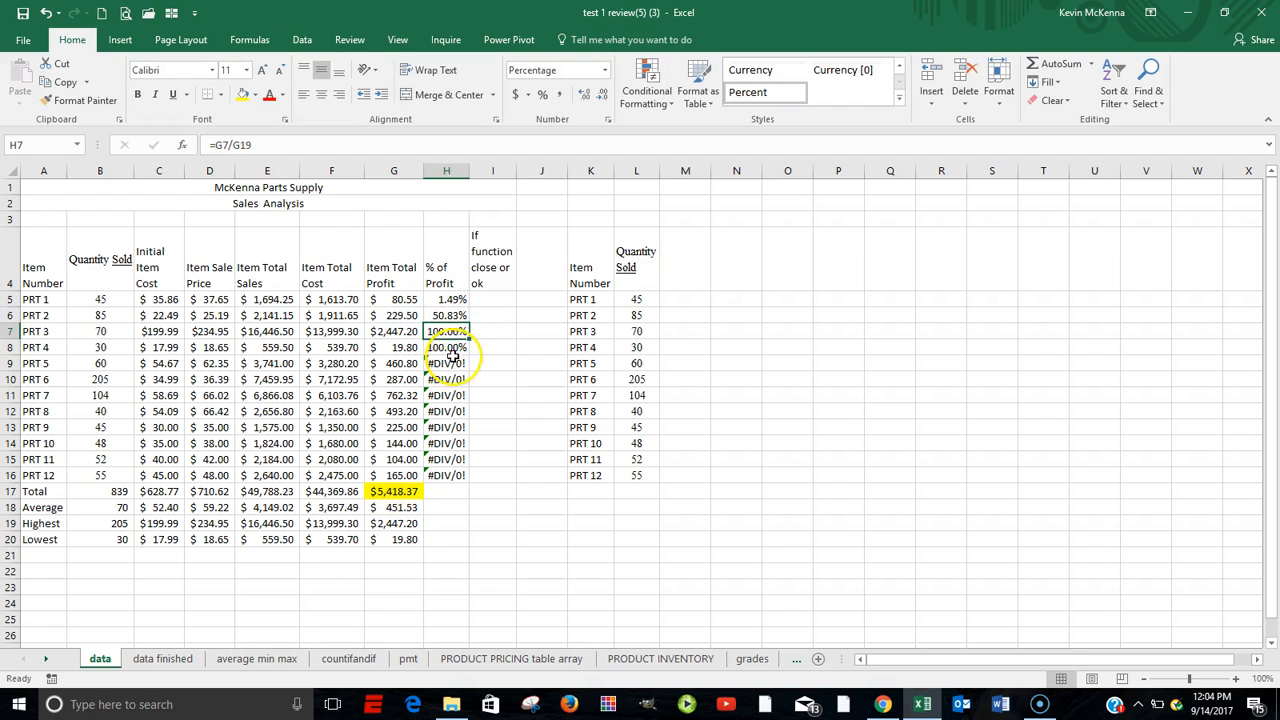
pyautogui.doubleClick(452, 347)
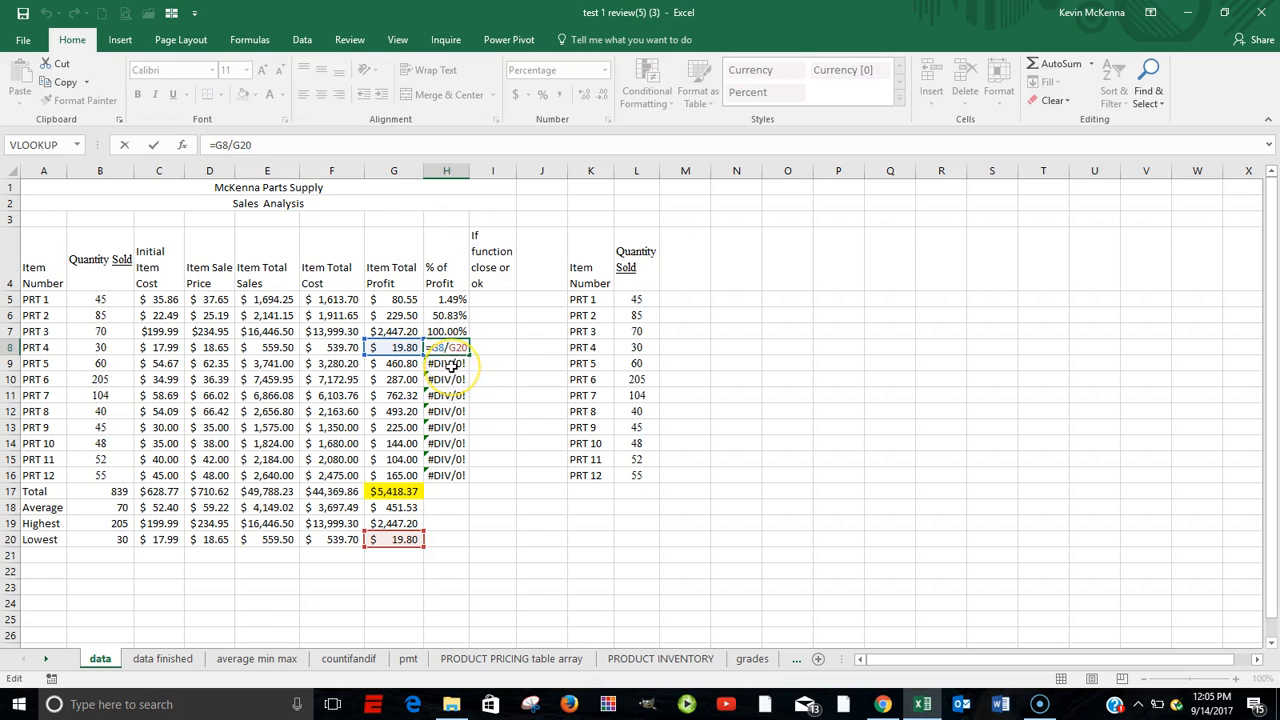
pyautogui.click(453, 365)
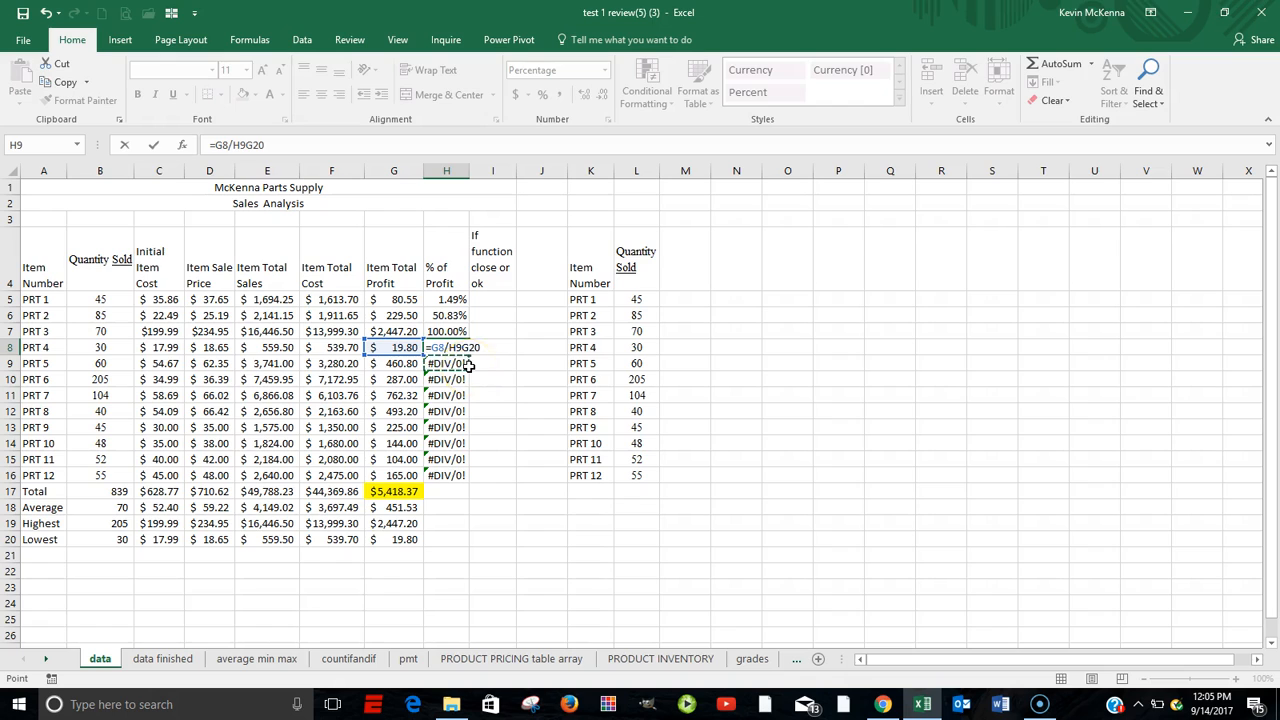
pyautogui.press('Escape')
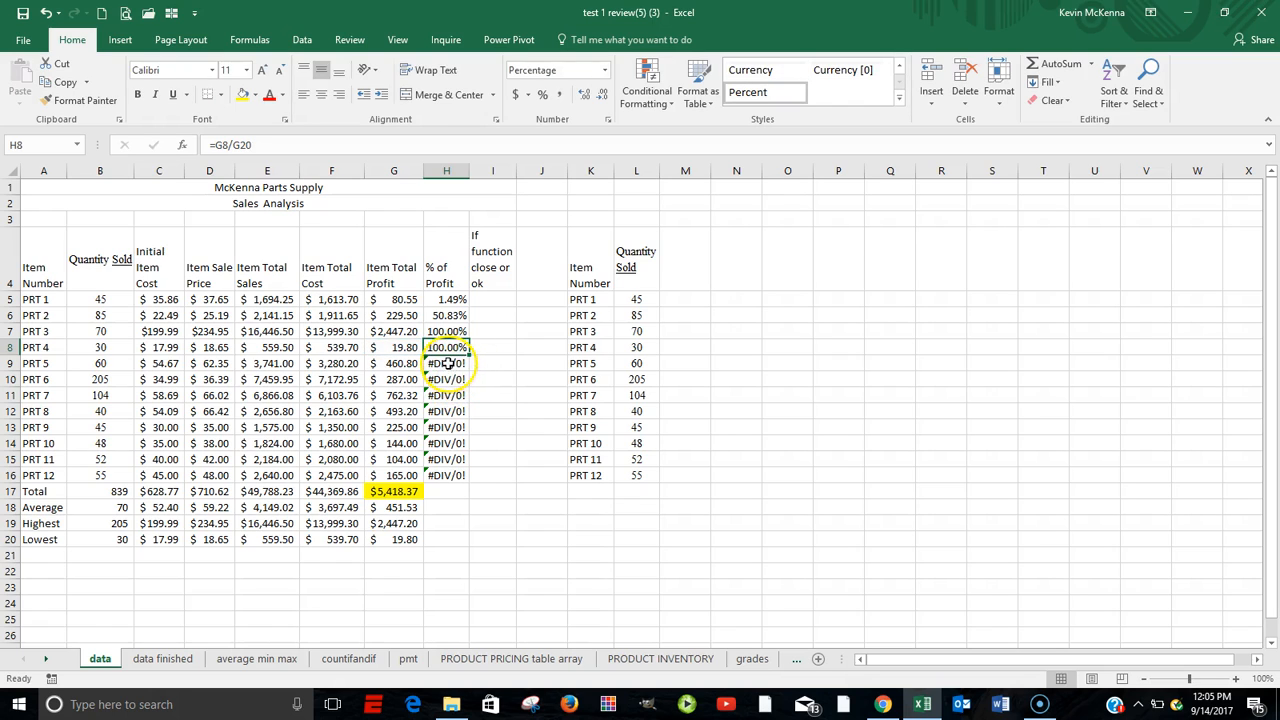
pyautogui.click(447, 364)
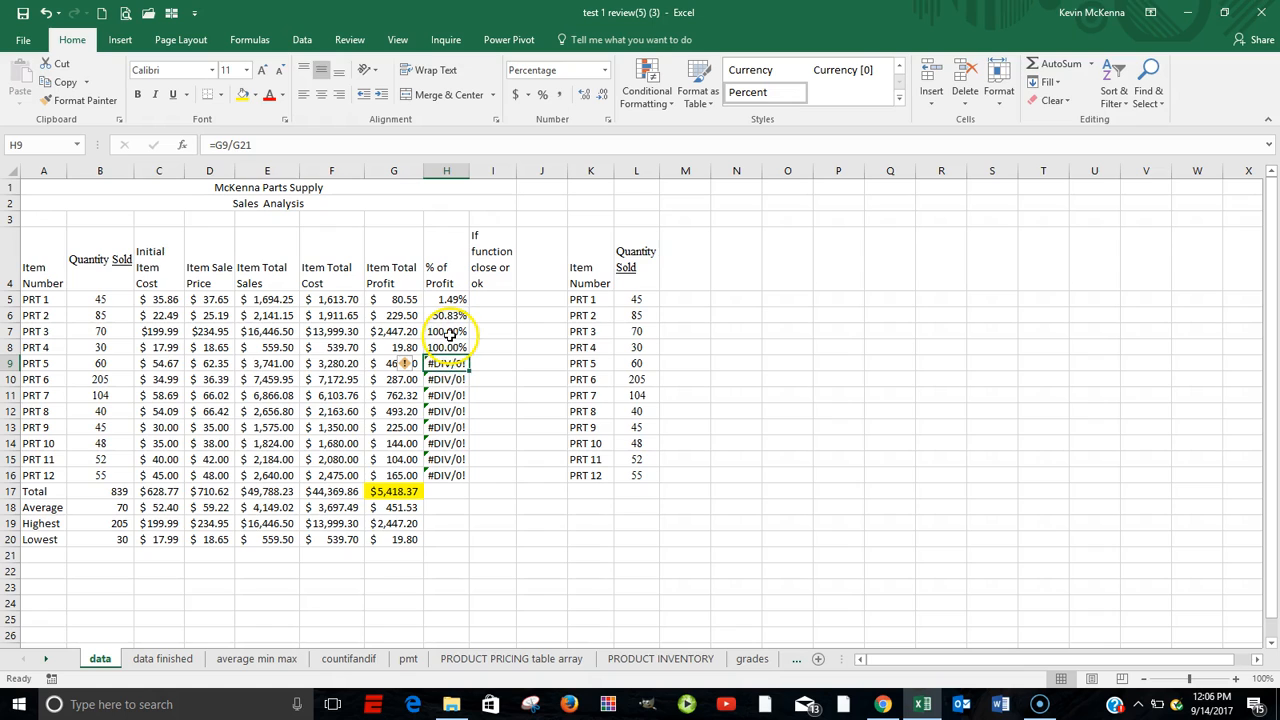
pyautogui.click(446, 331)
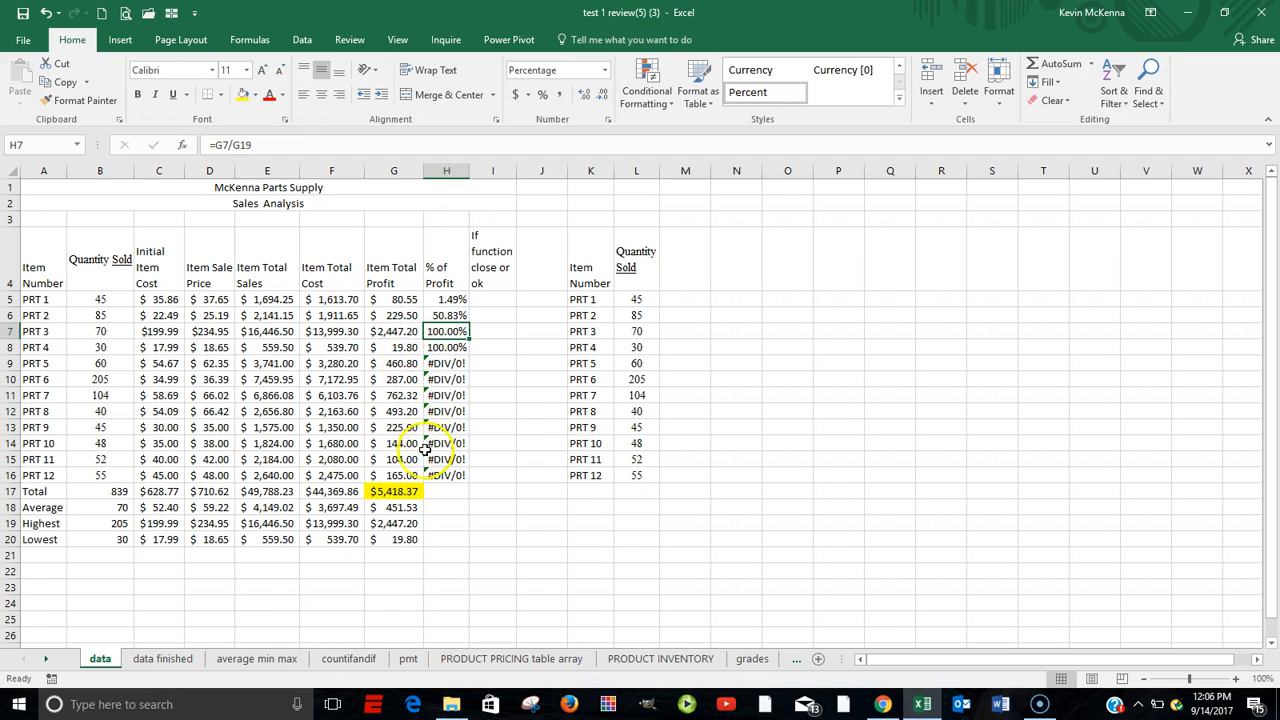
pyautogui.doubleClick(453, 331)
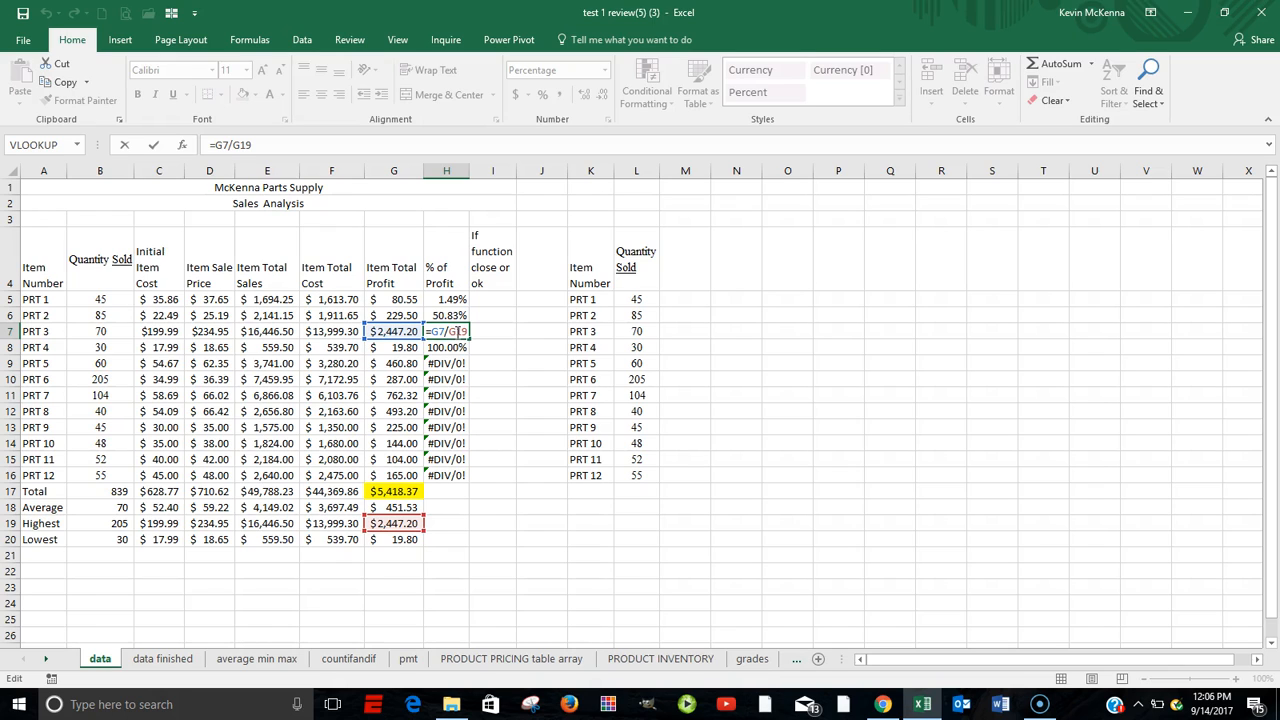
pyautogui.press('Escape')
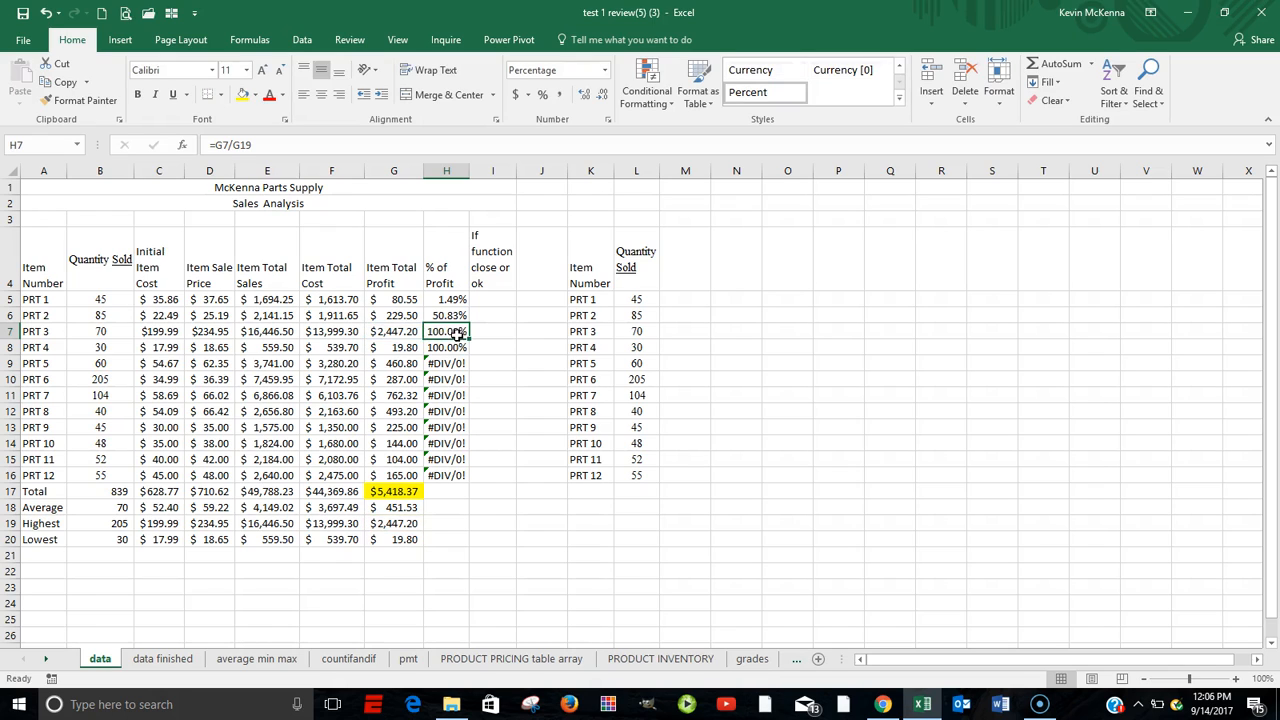
pyautogui.click(446, 364)
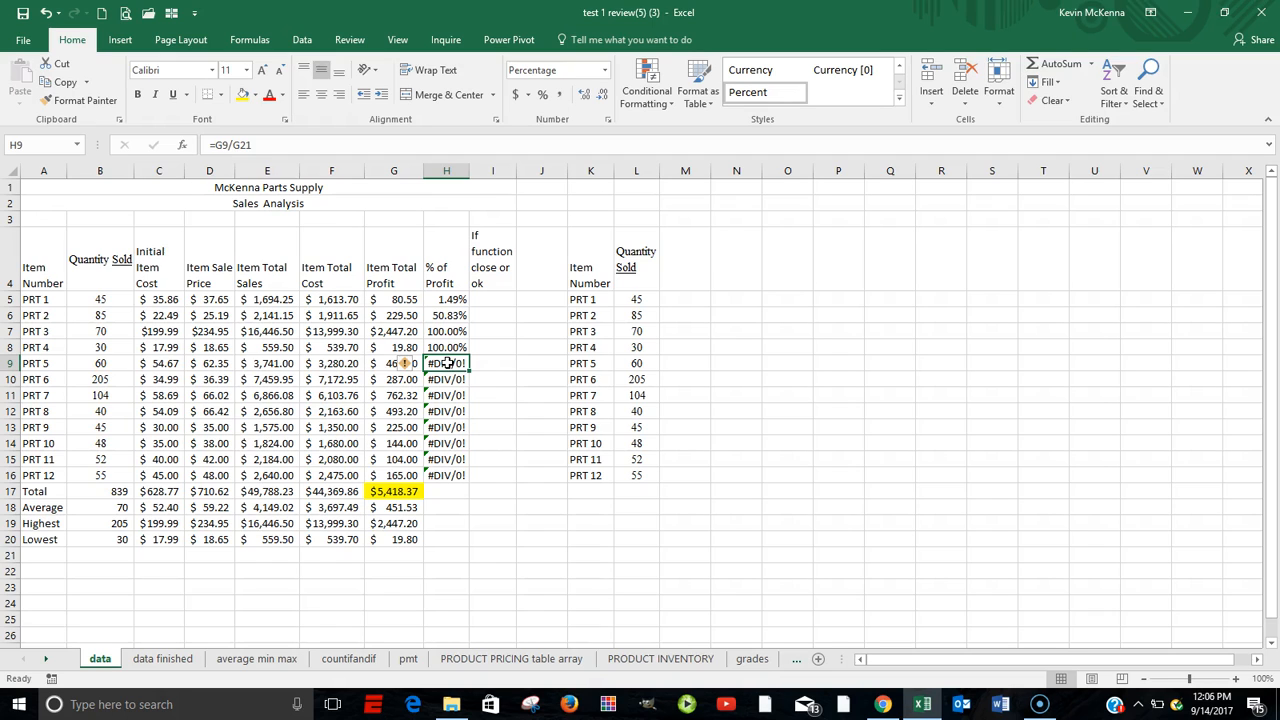
pyautogui.doubleClick(446, 364)
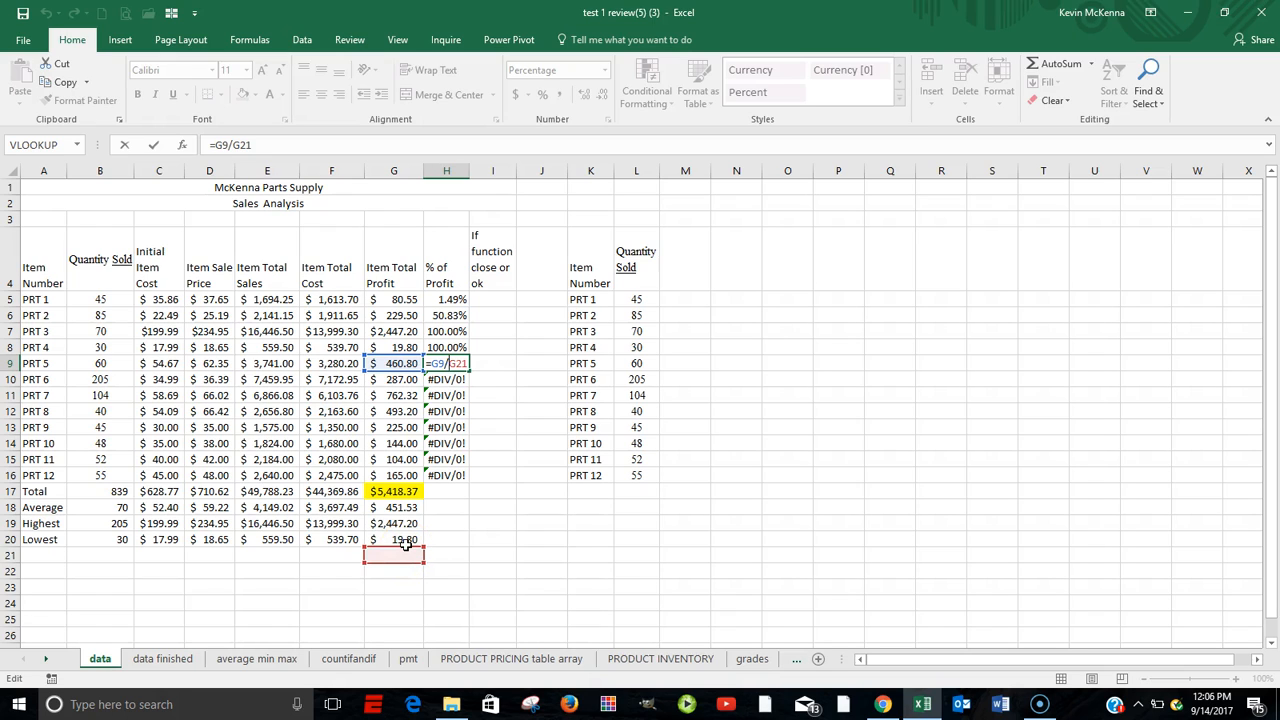
pyautogui.press('Escape')
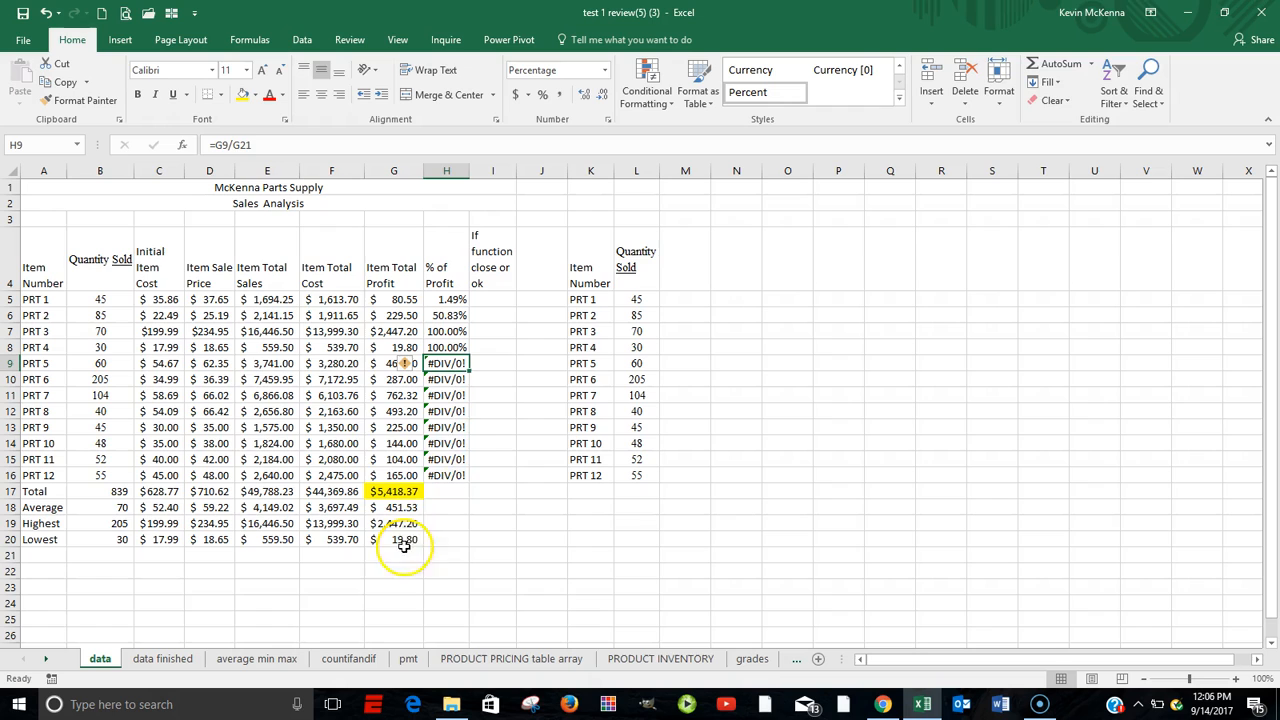
pyautogui.doubleClick(452, 379)
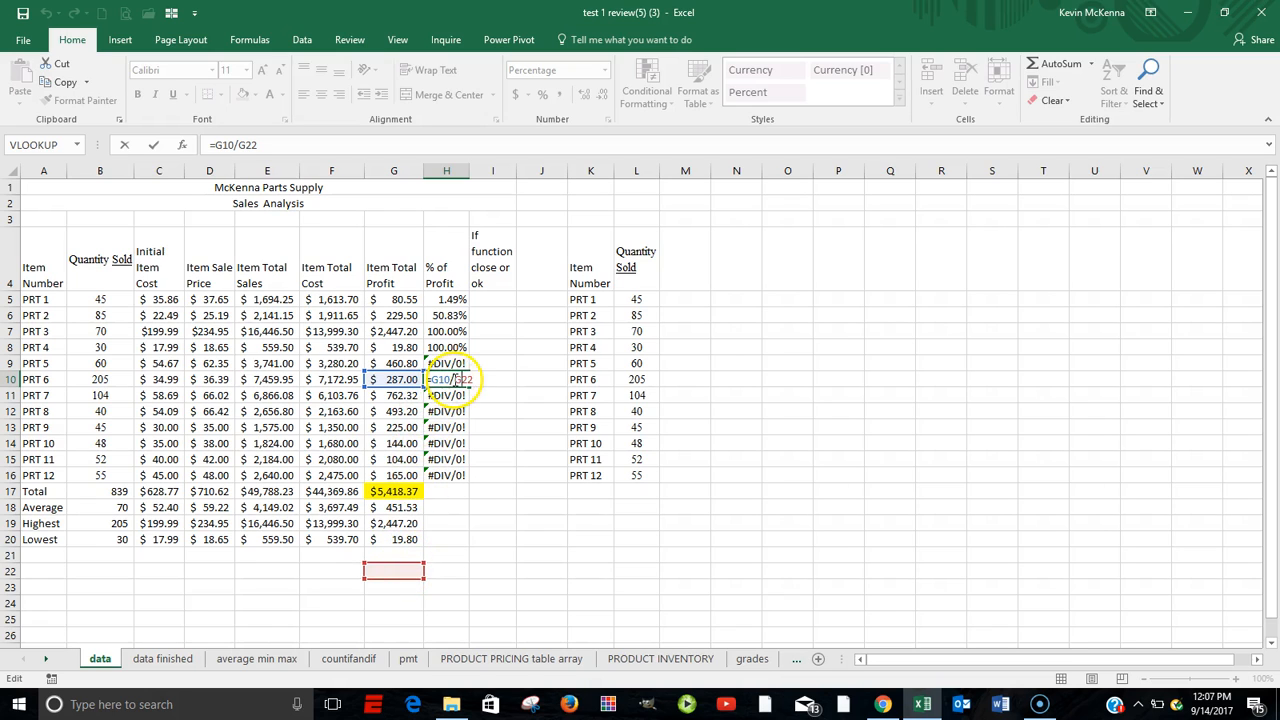
pyautogui.click(453, 298)
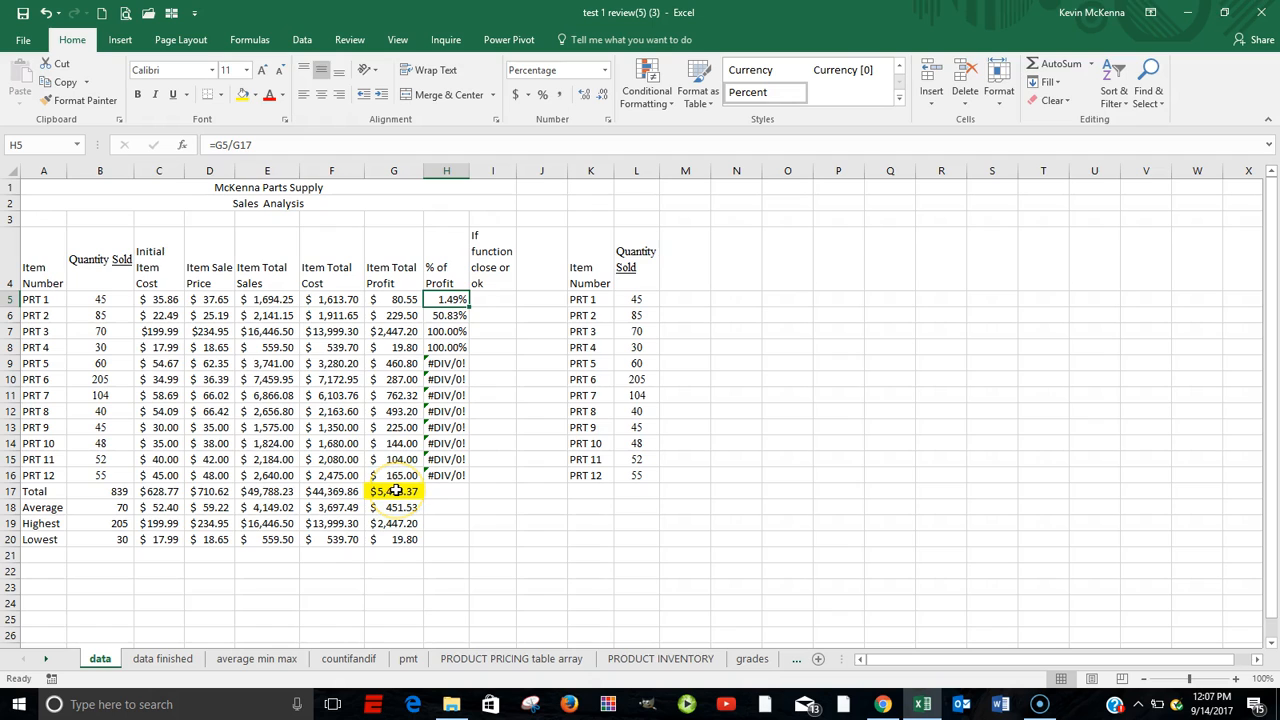
pyautogui.doubleClick(445, 313)
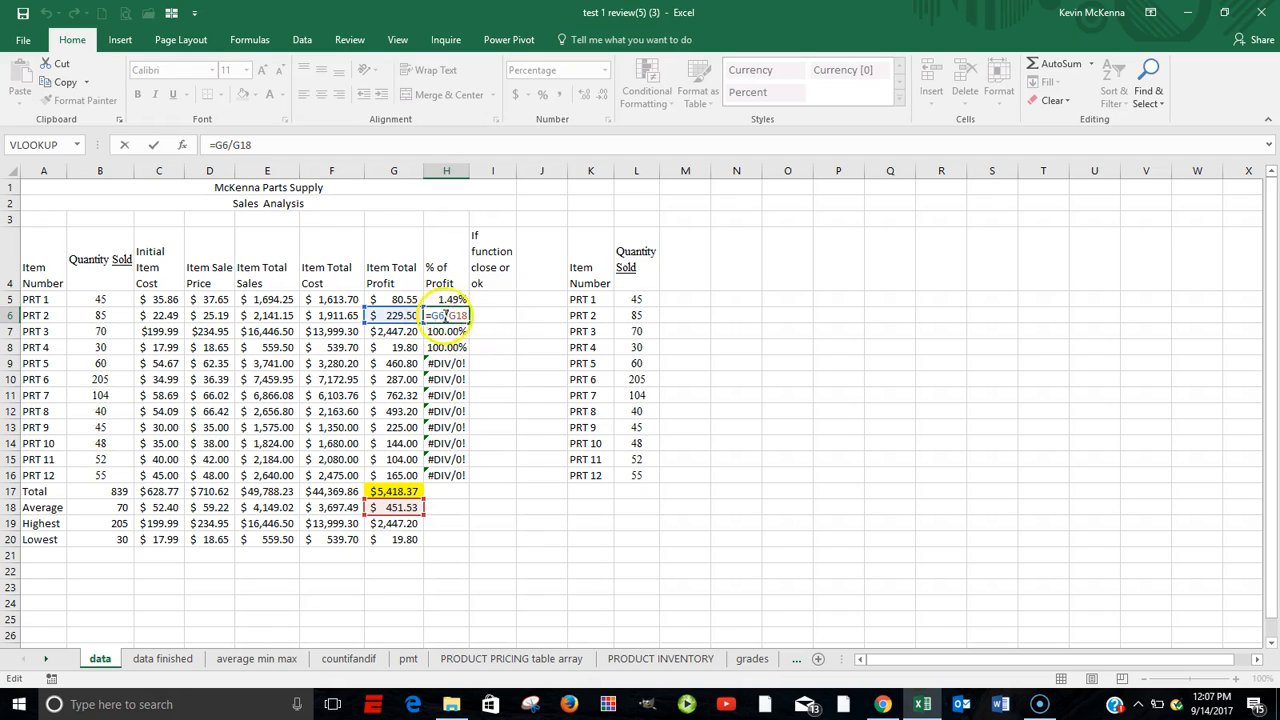
pyautogui.click(398, 489)
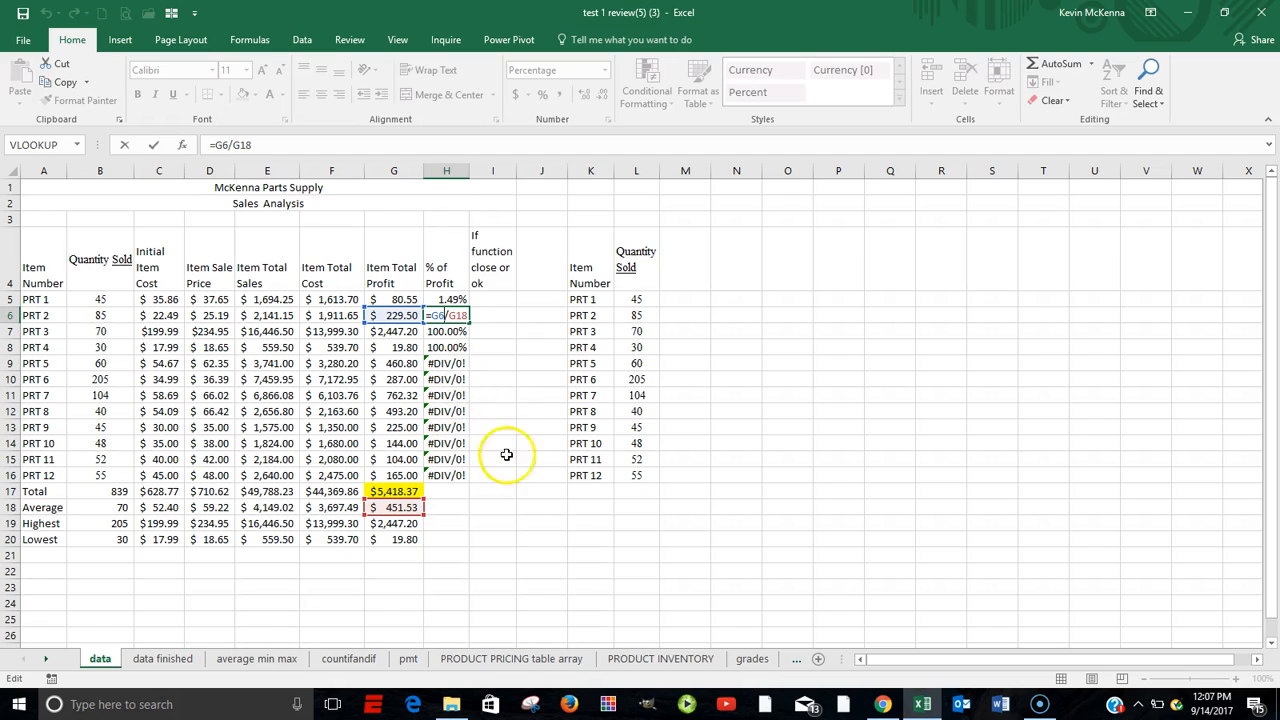
pyautogui.hotkey('ctrl', 'Return')
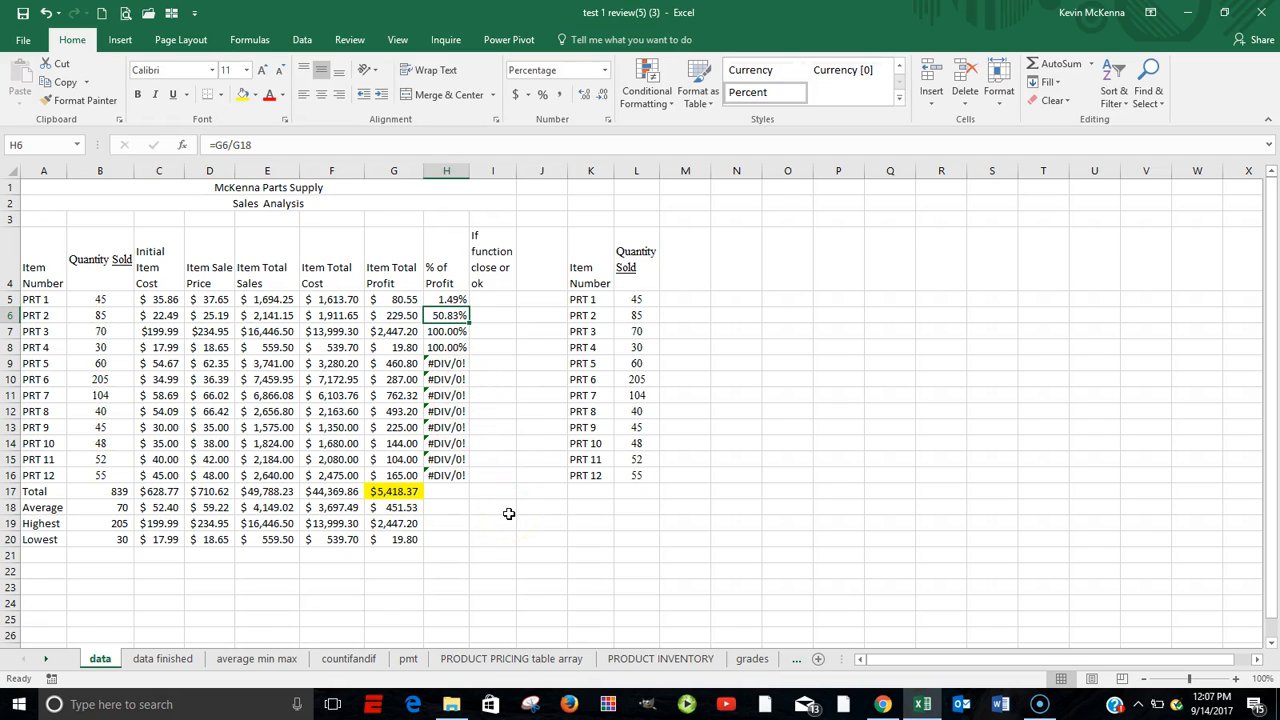
pyautogui.click(447, 299)
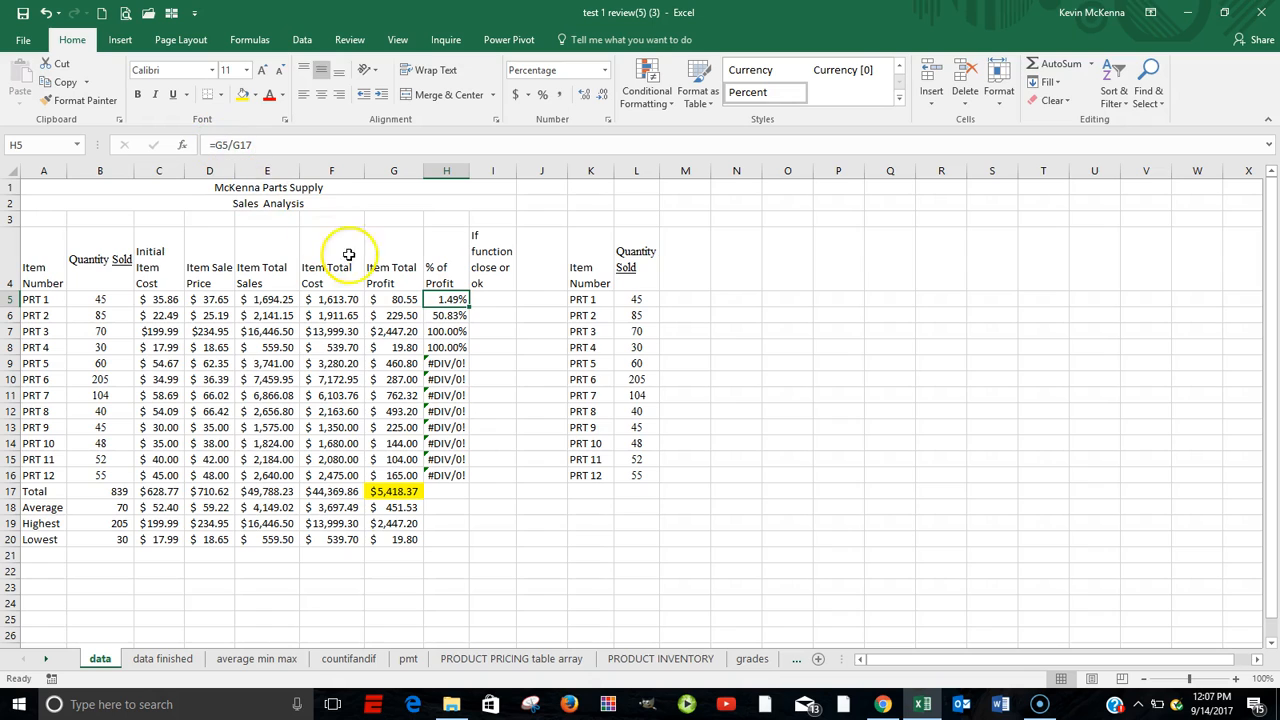
# Make the total profit reference in H5 absolute as =G5/$G$17 and fill the formula down to H16.
pyautogui.click(257, 142)
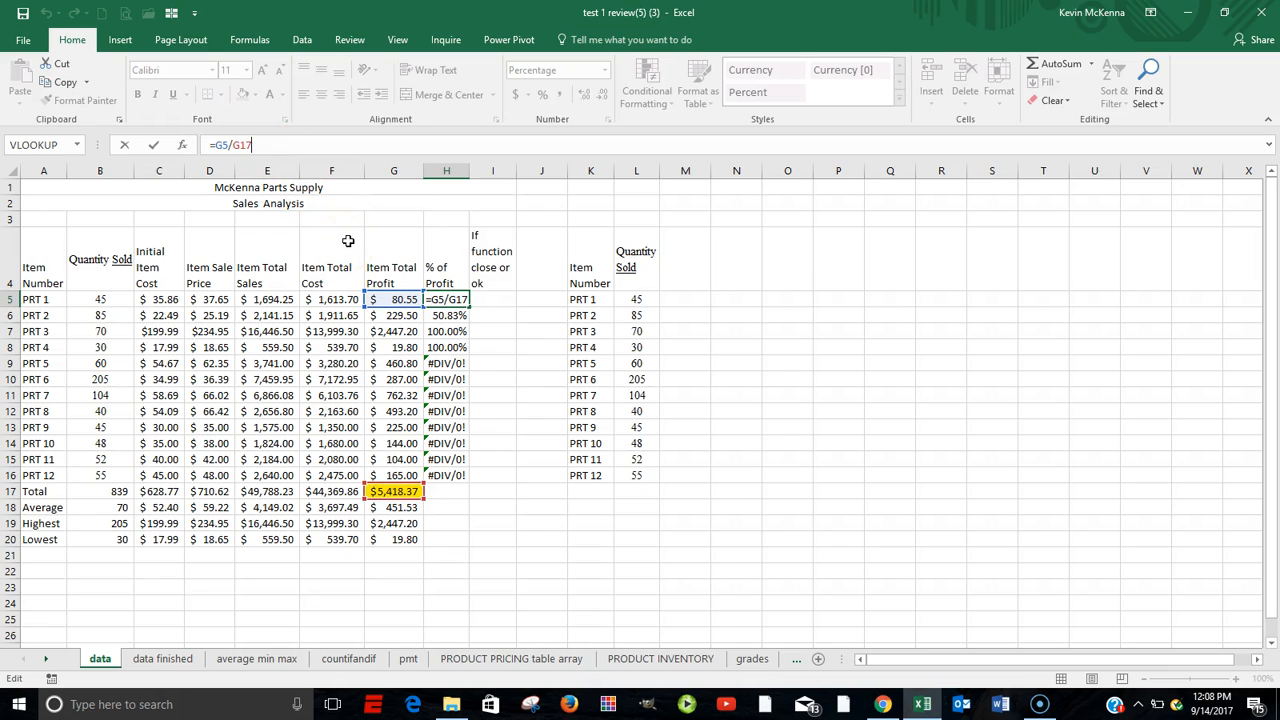
pyautogui.press('F4')
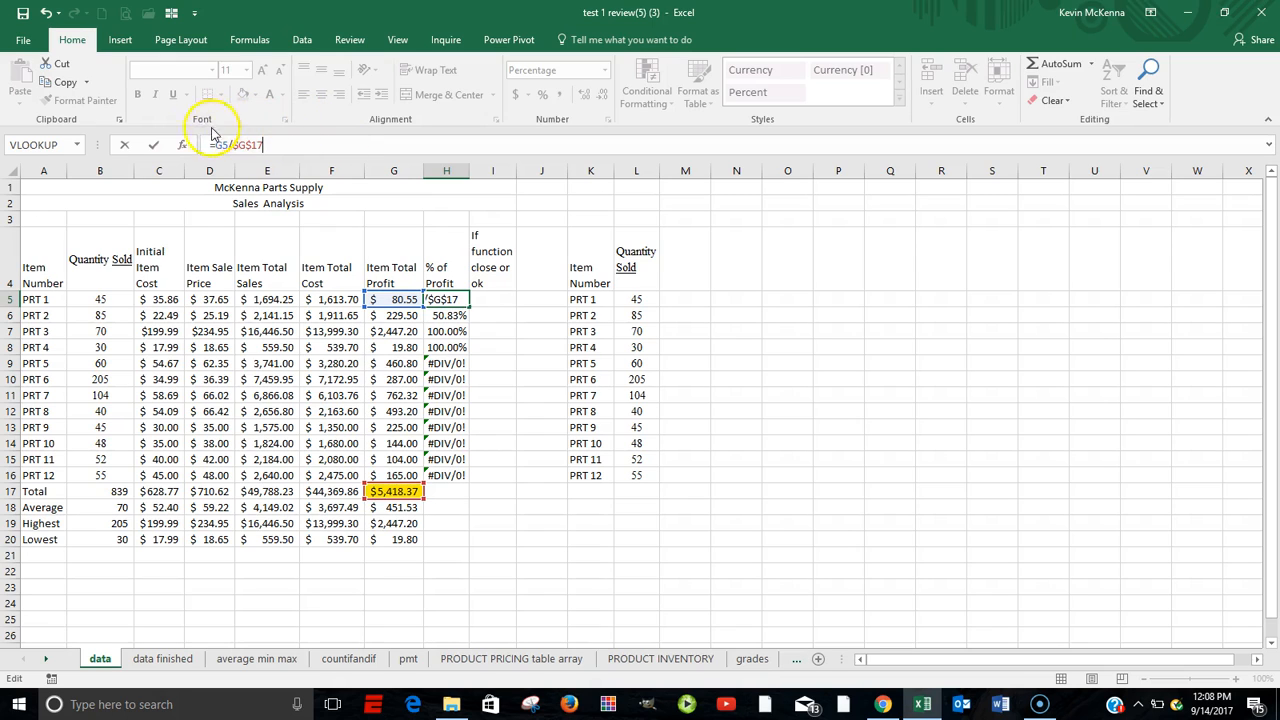
pyautogui.click(154, 146)
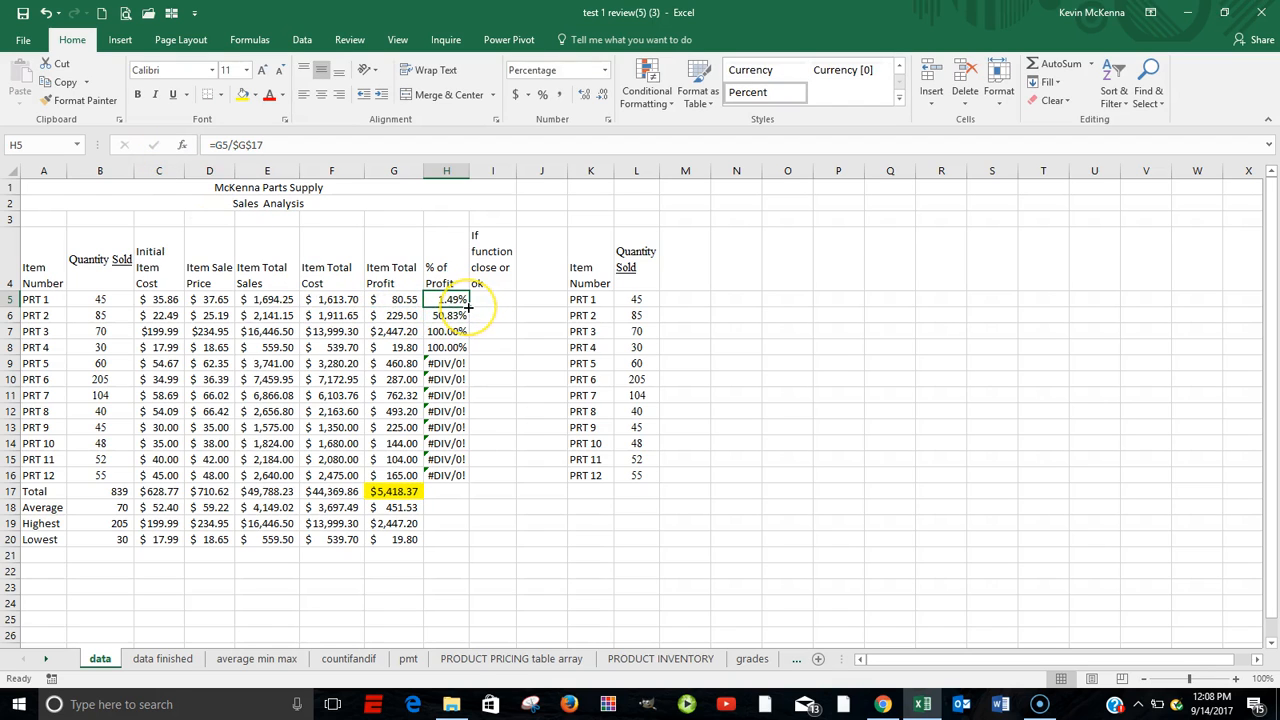
pyautogui.moveTo(470, 307); pyautogui.dragTo(468, 481)
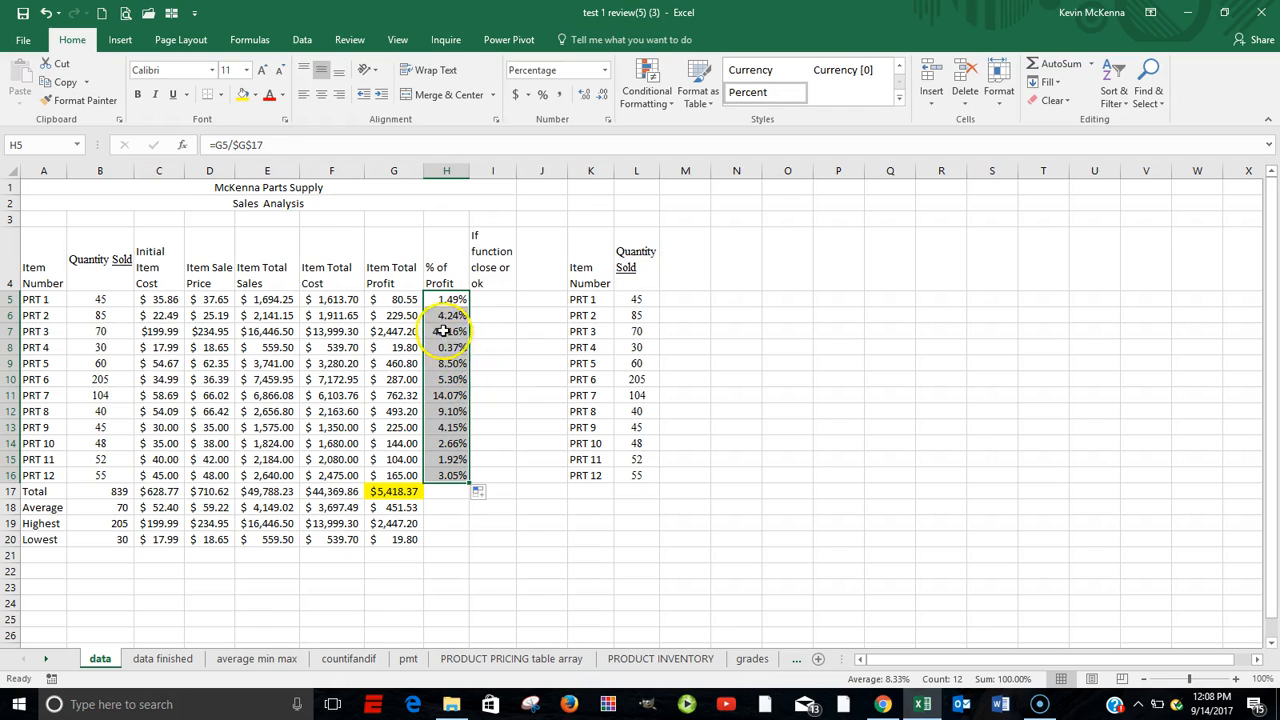
# Check the filled formulas in H16, H15 and H7 and the total profit cell G17.
pyautogui.doubleClick(444, 475)
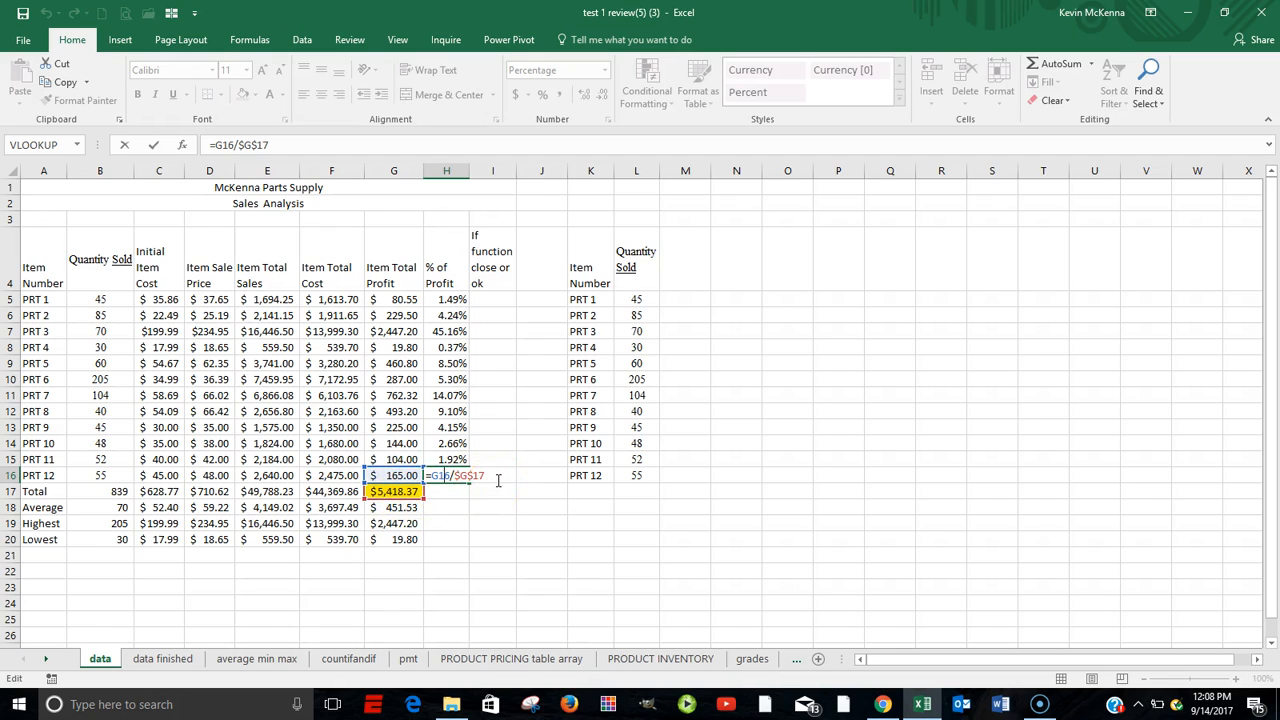
pyautogui.hotkey('ctrl', 'Return')
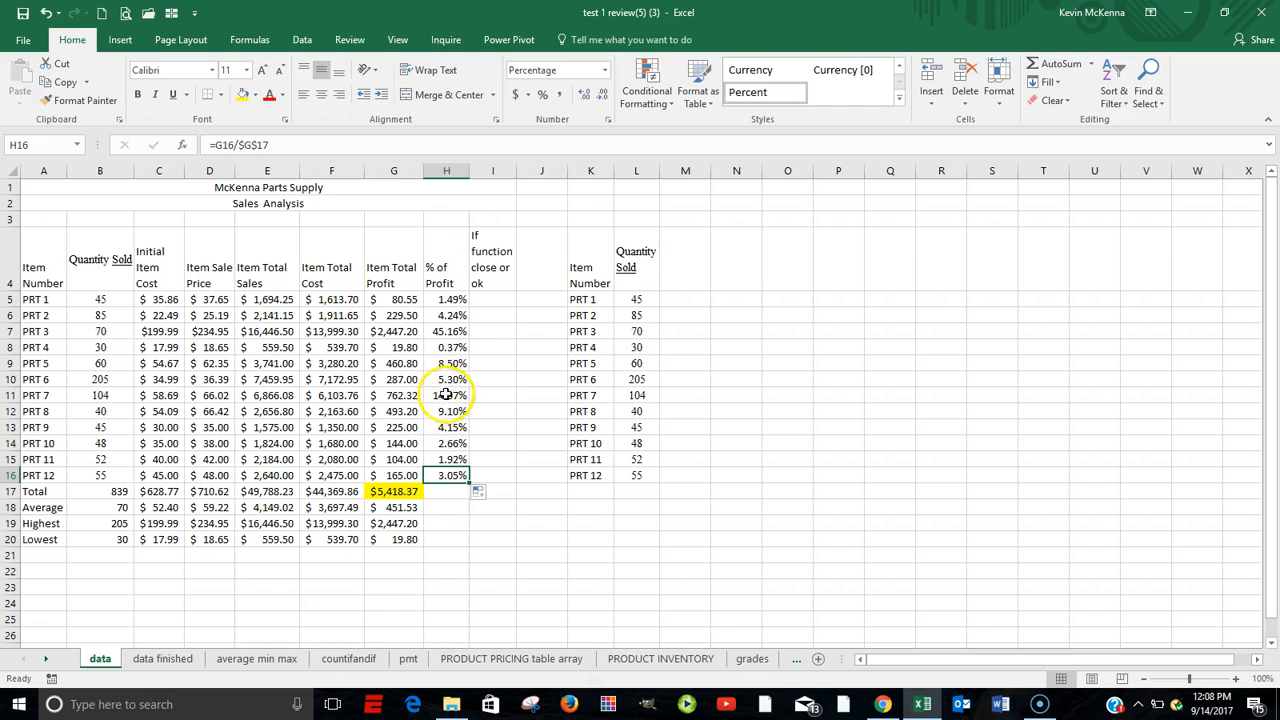
pyautogui.click(458, 458)
pyautogui.doubleClick(458, 458)
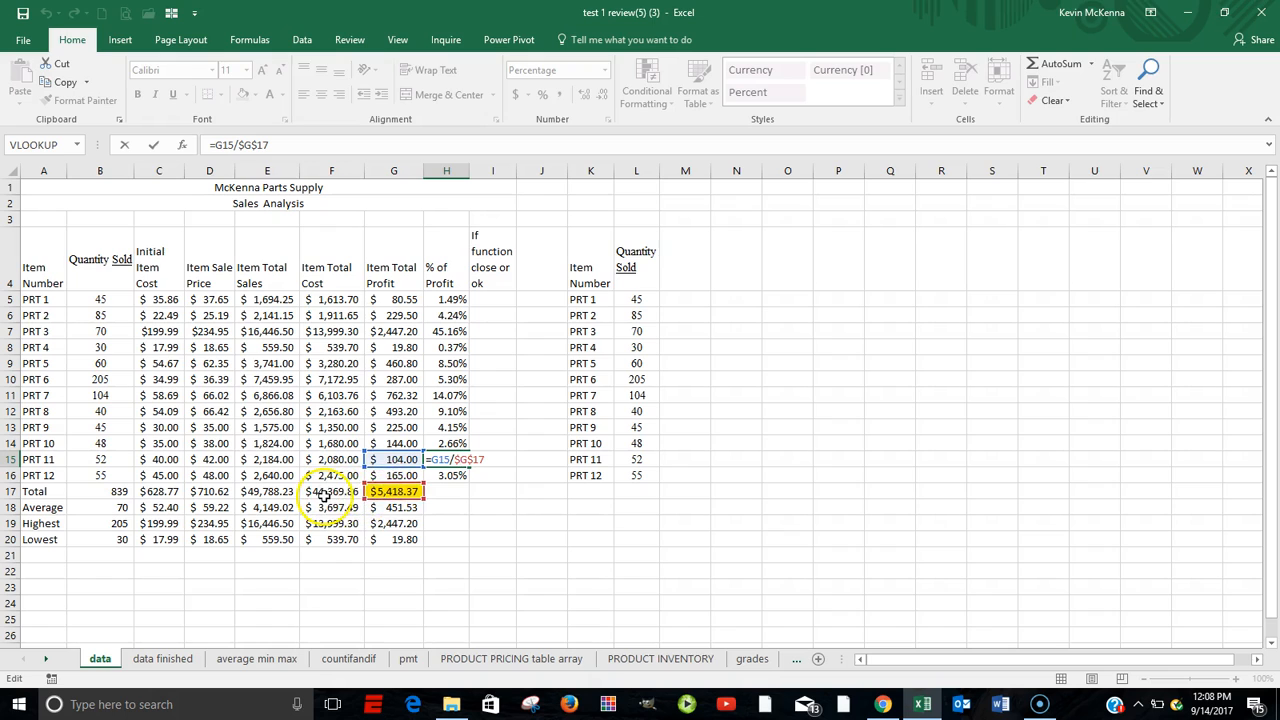
pyautogui.hotkey('ctrl', 'Return')
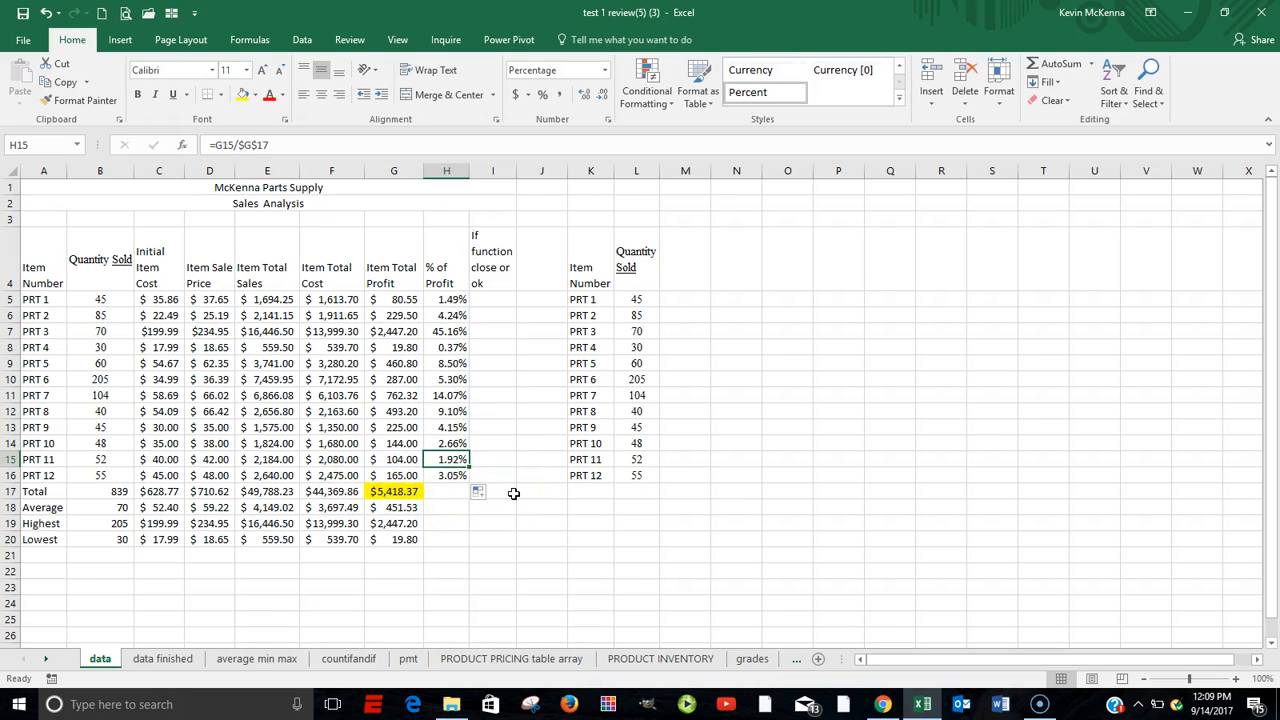
pyautogui.click(397, 491)
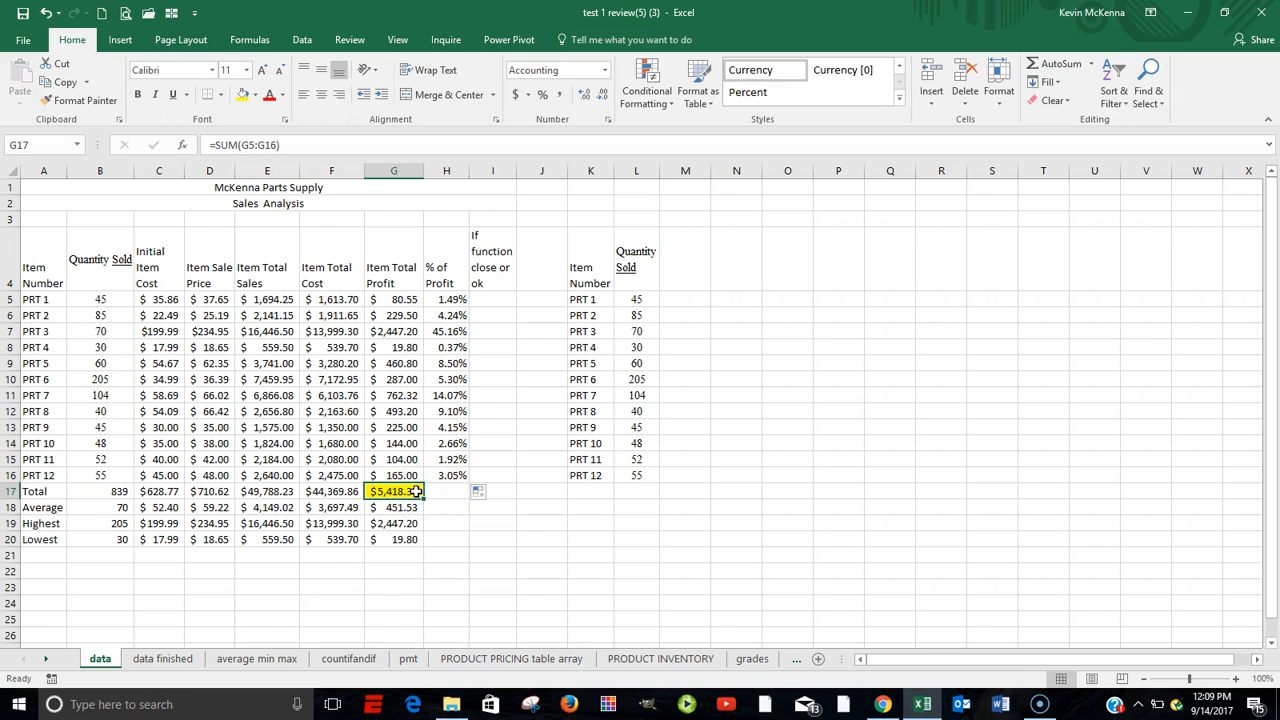
pyautogui.doubleClick(449, 333)
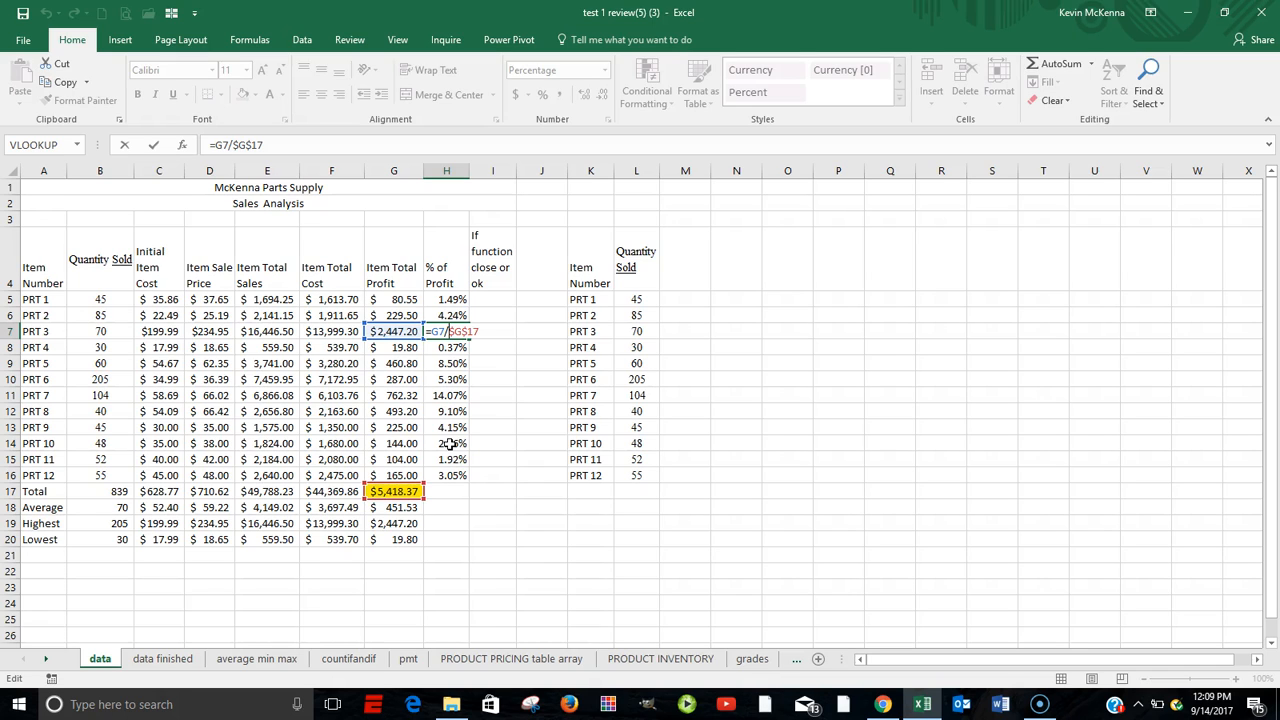
pyautogui.hotkey('ctrl', 'Return')
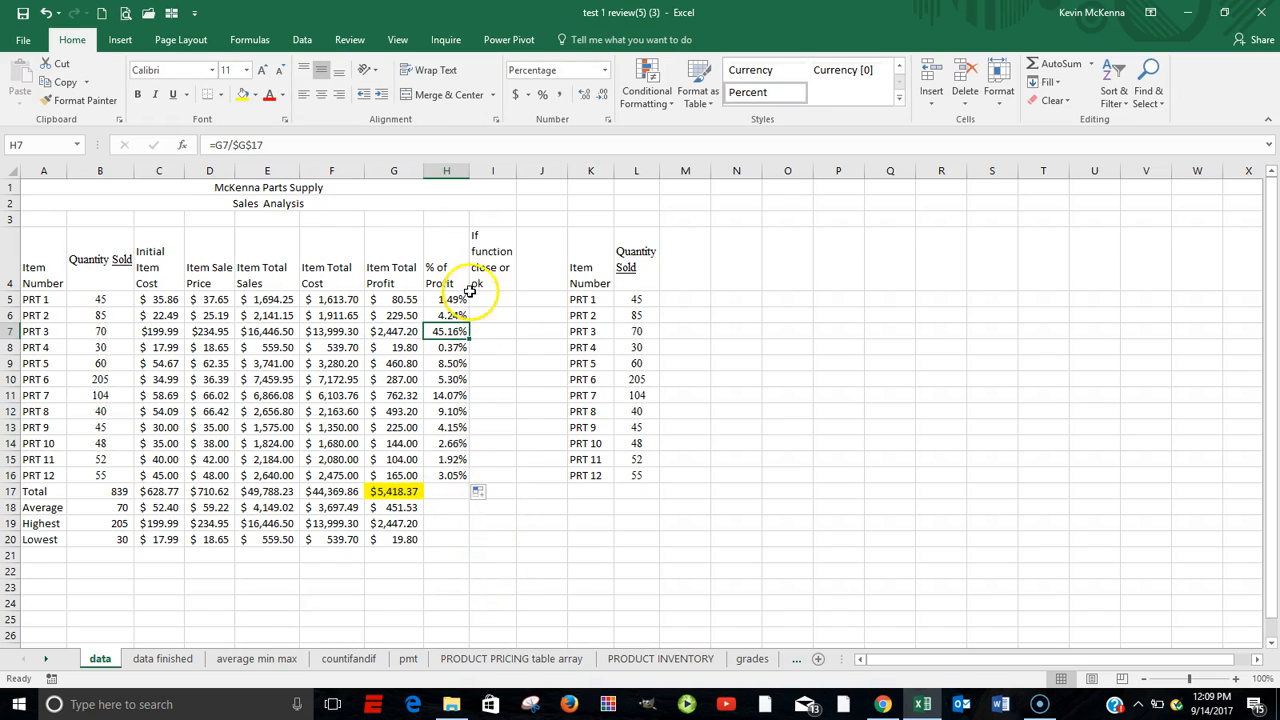
# Insert an IF function into I5 under the If function close or ok column.
pyautogui.click(491, 298)
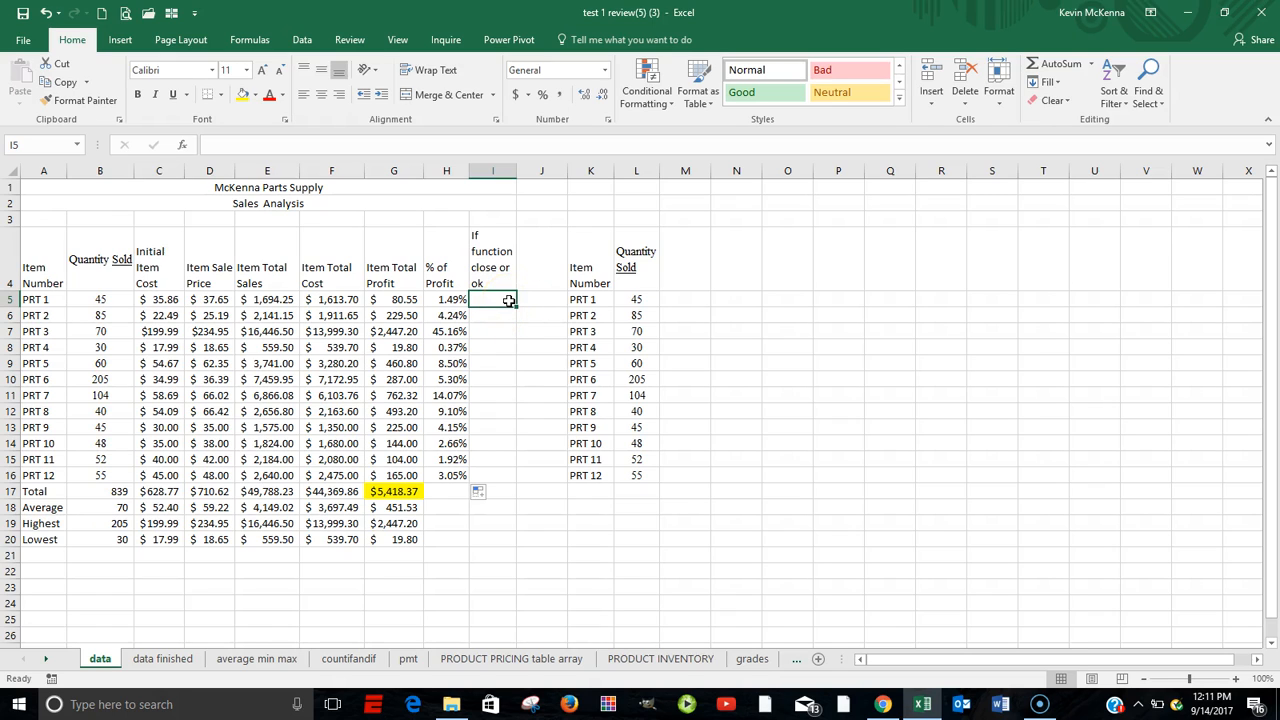
pyautogui.click(183, 147)
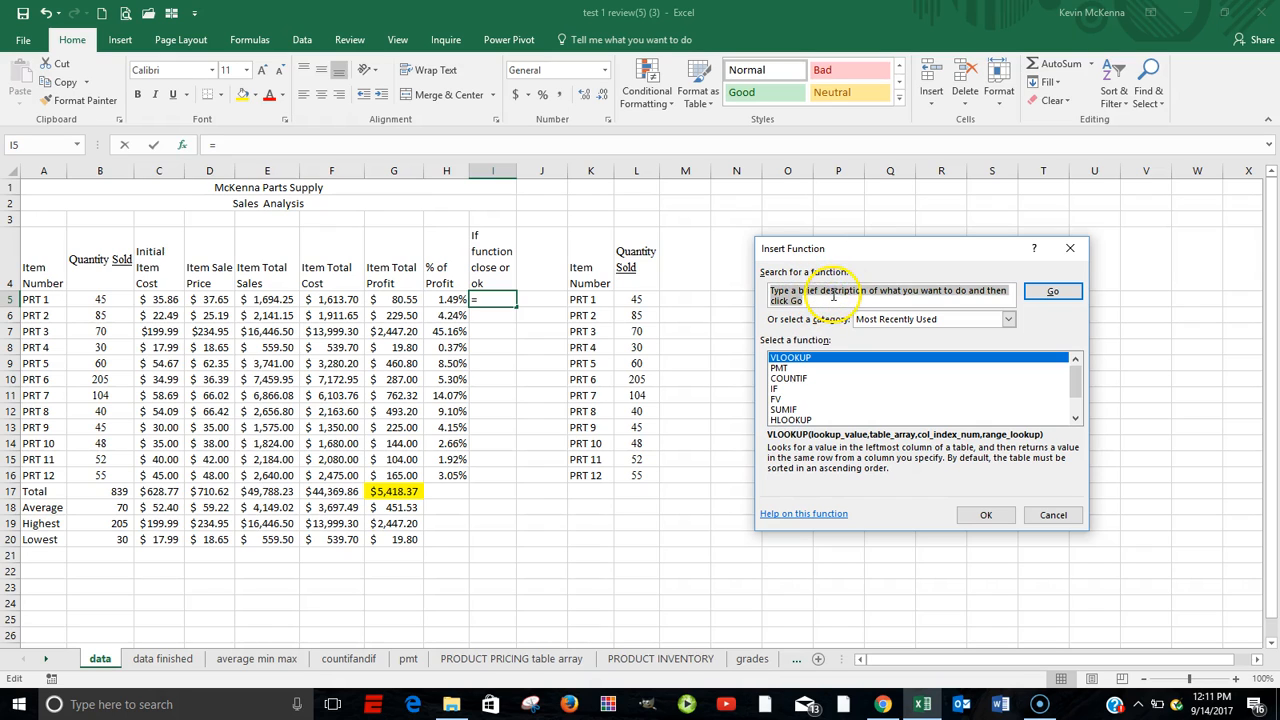
pyautogui.click(1060, 293)
pyautogui.click(775, 389)
pyautogui.click(987, 516)
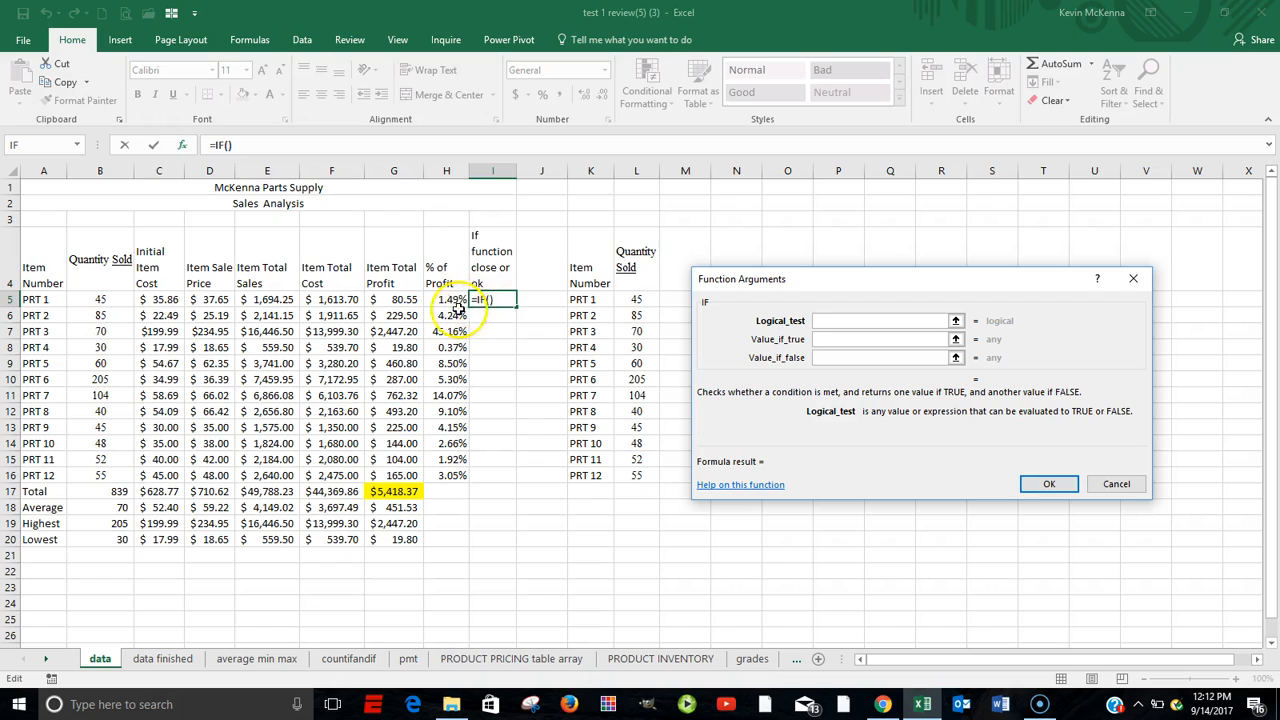
# Set the IF function's logical test to H5<.05.
pyautogui.click(446, 299)
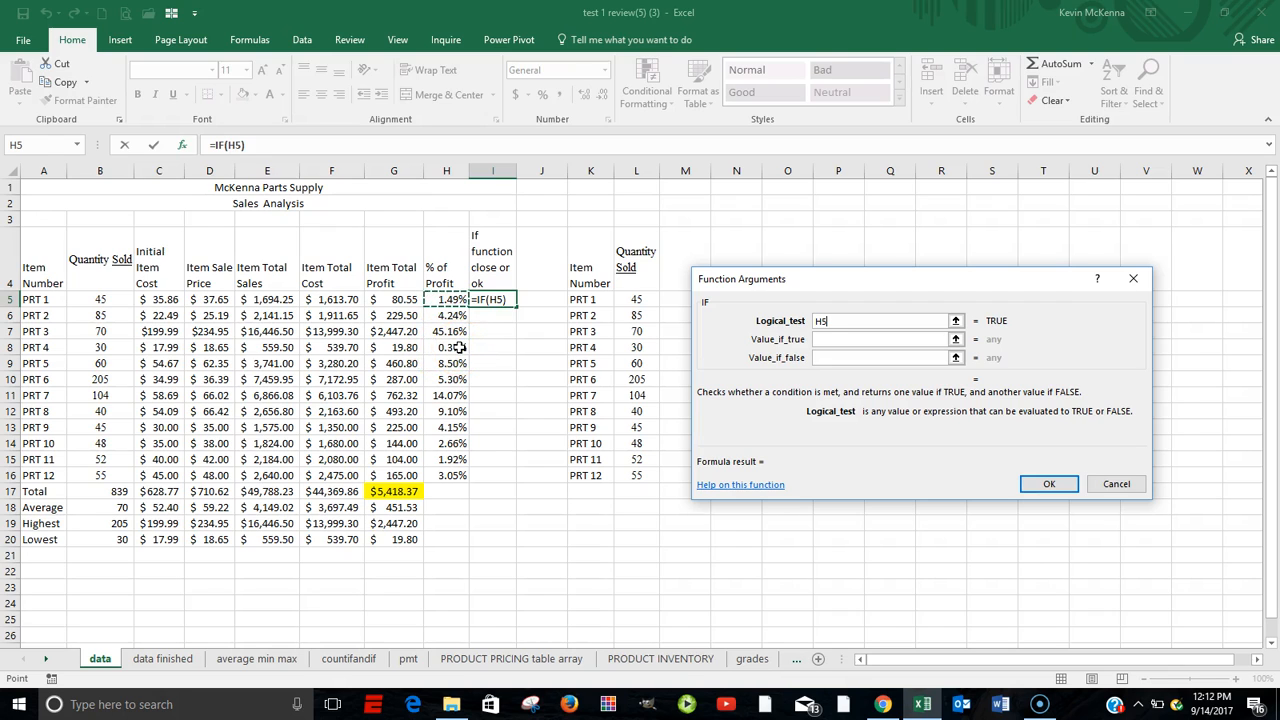
pyautogui.write('<.')
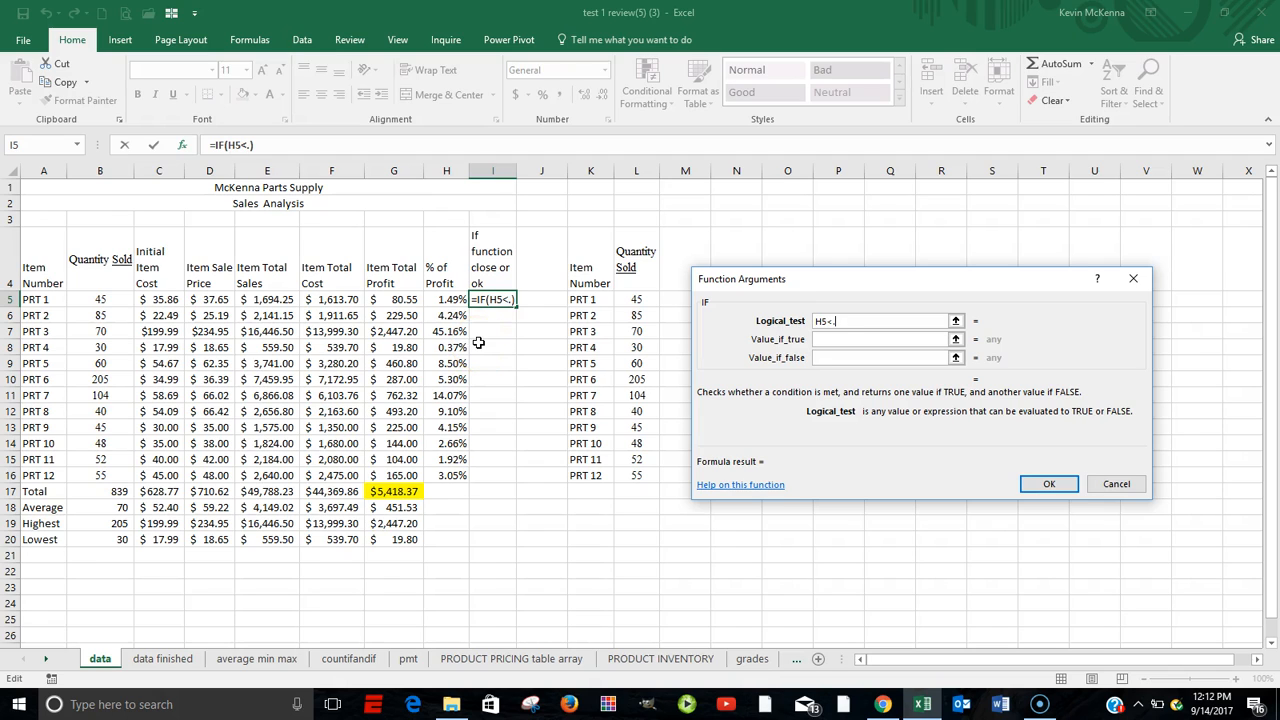
pyautogui.write('05')
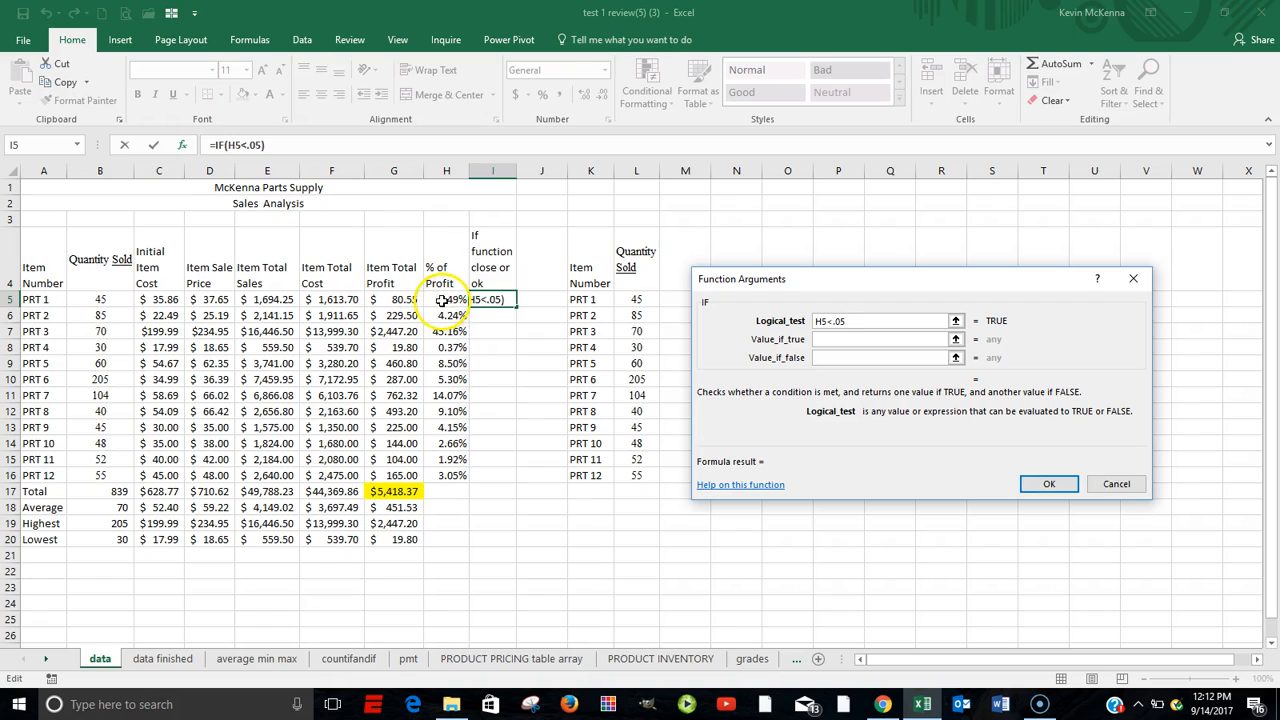
# Set the IF function's value if true to CLOSE and value if false to OK, and confirm.
pyautogui.click(825, 340)
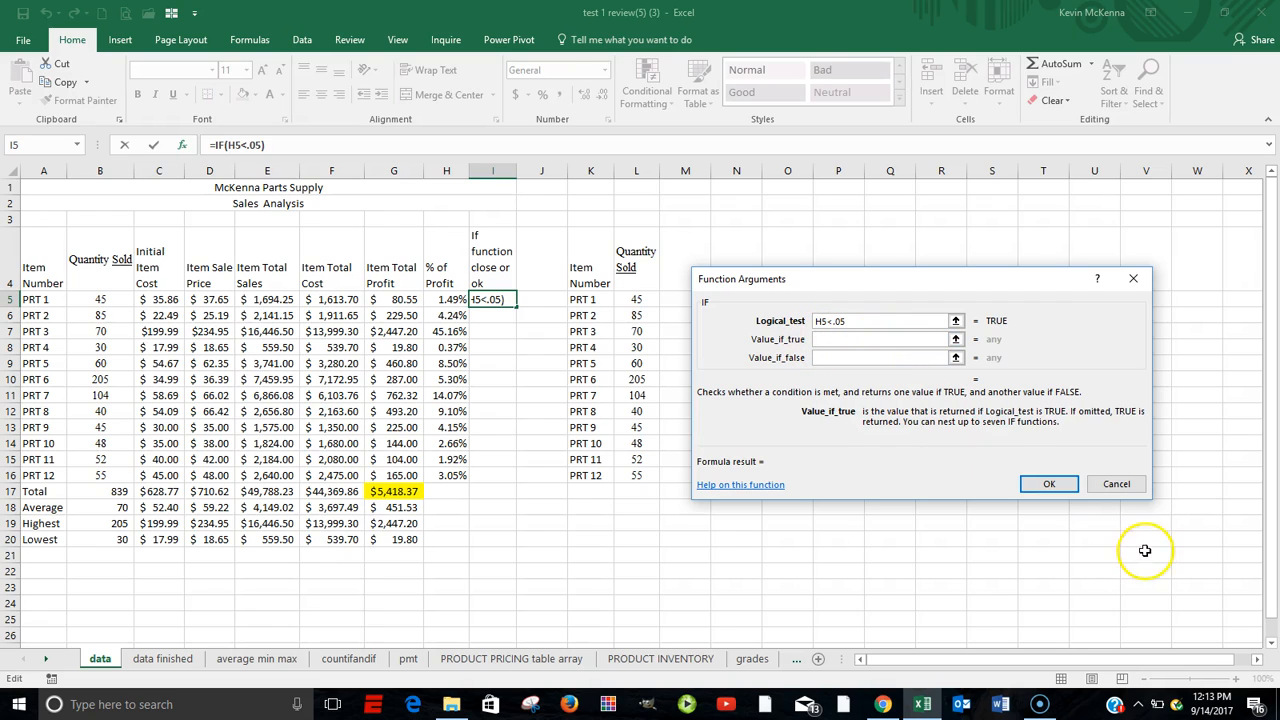
pyautogui.write('C')
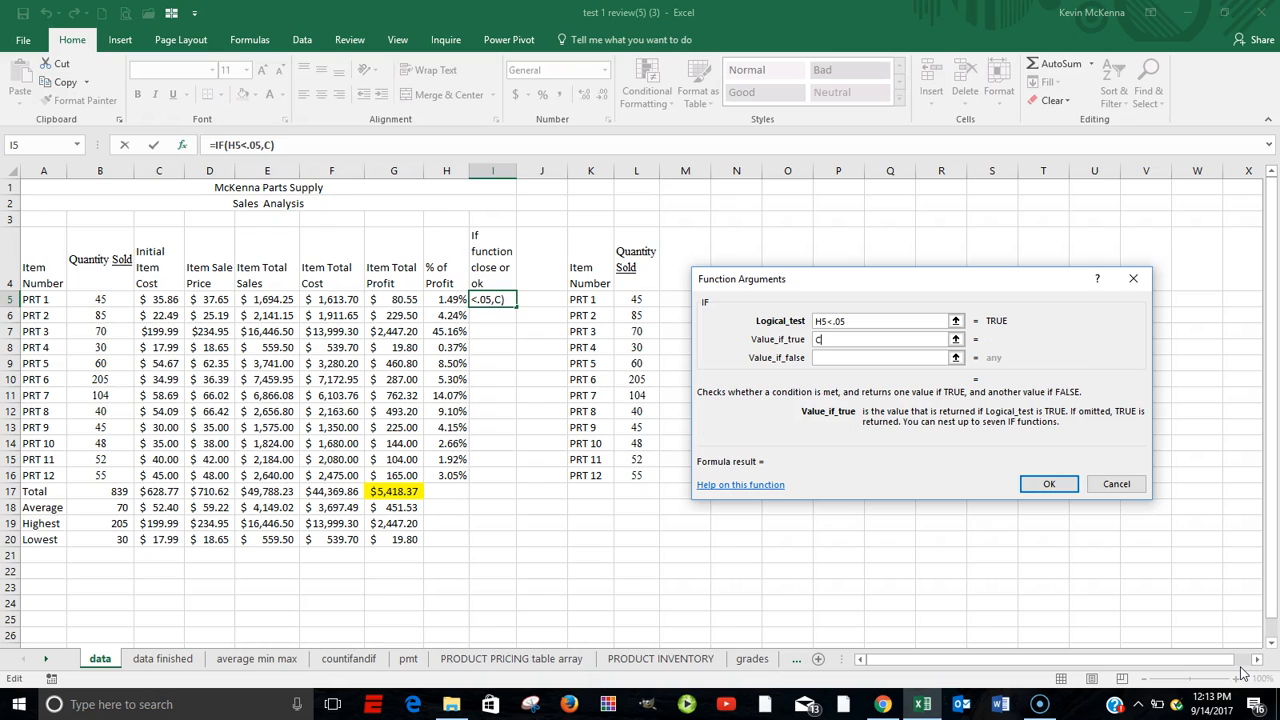
pyautogui.write('LOSE')
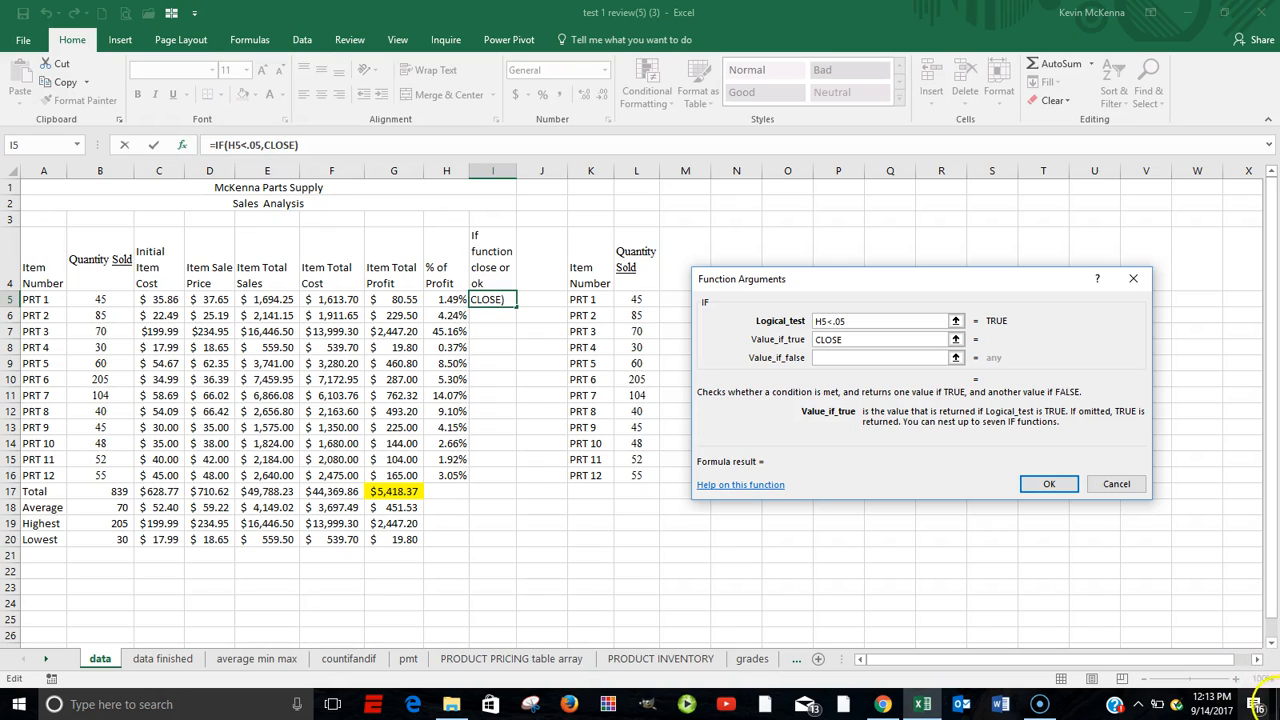
pyautogui.click(830, 357)
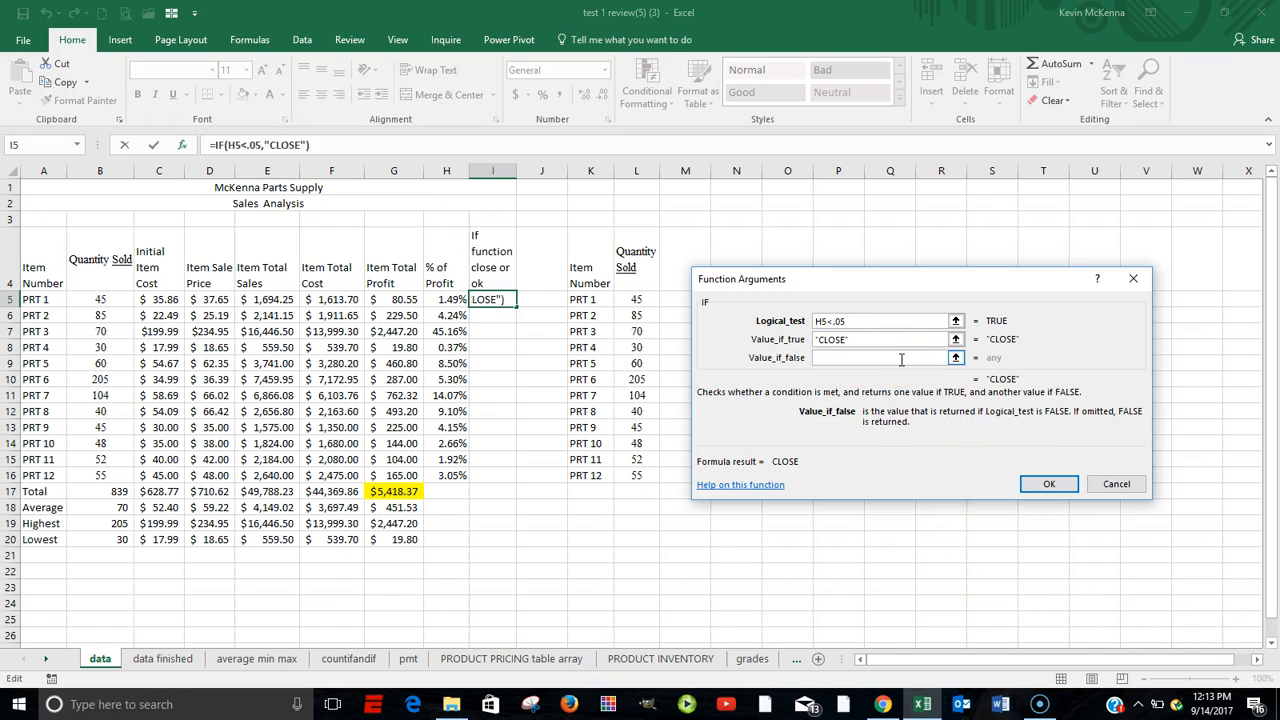
pyautogui.write('OK')
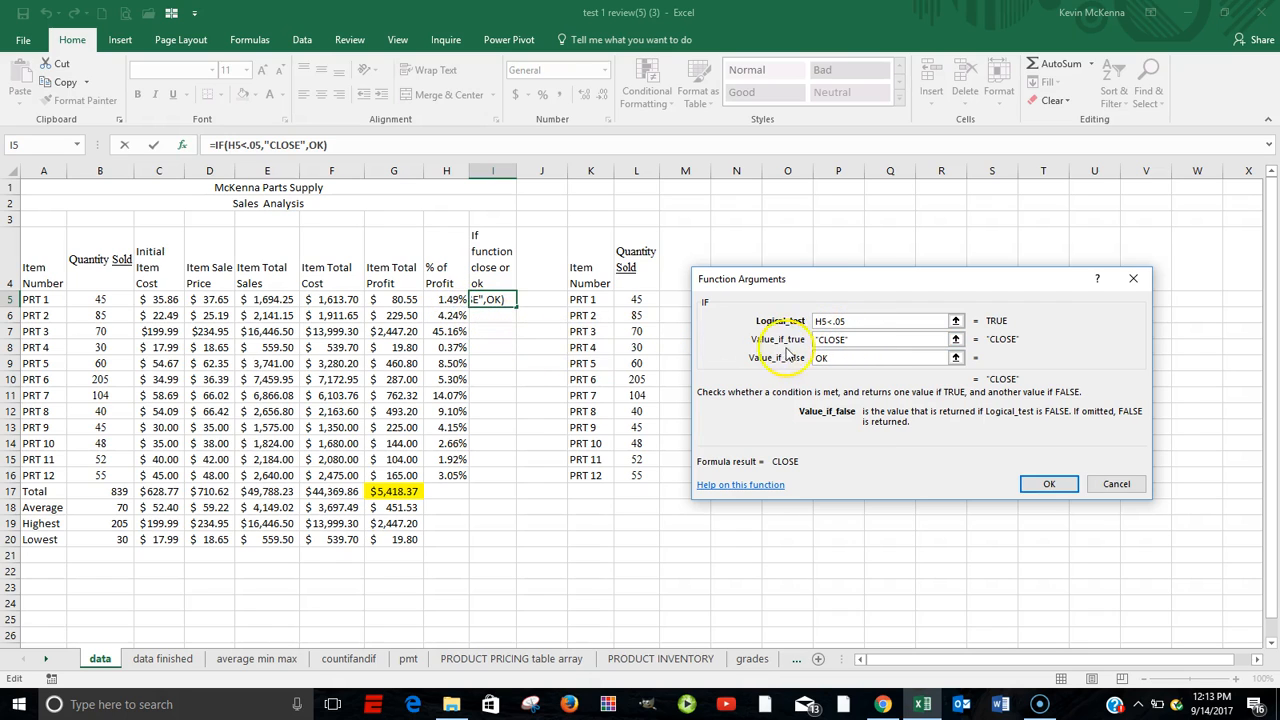
pyautogui.click(1049, 485)
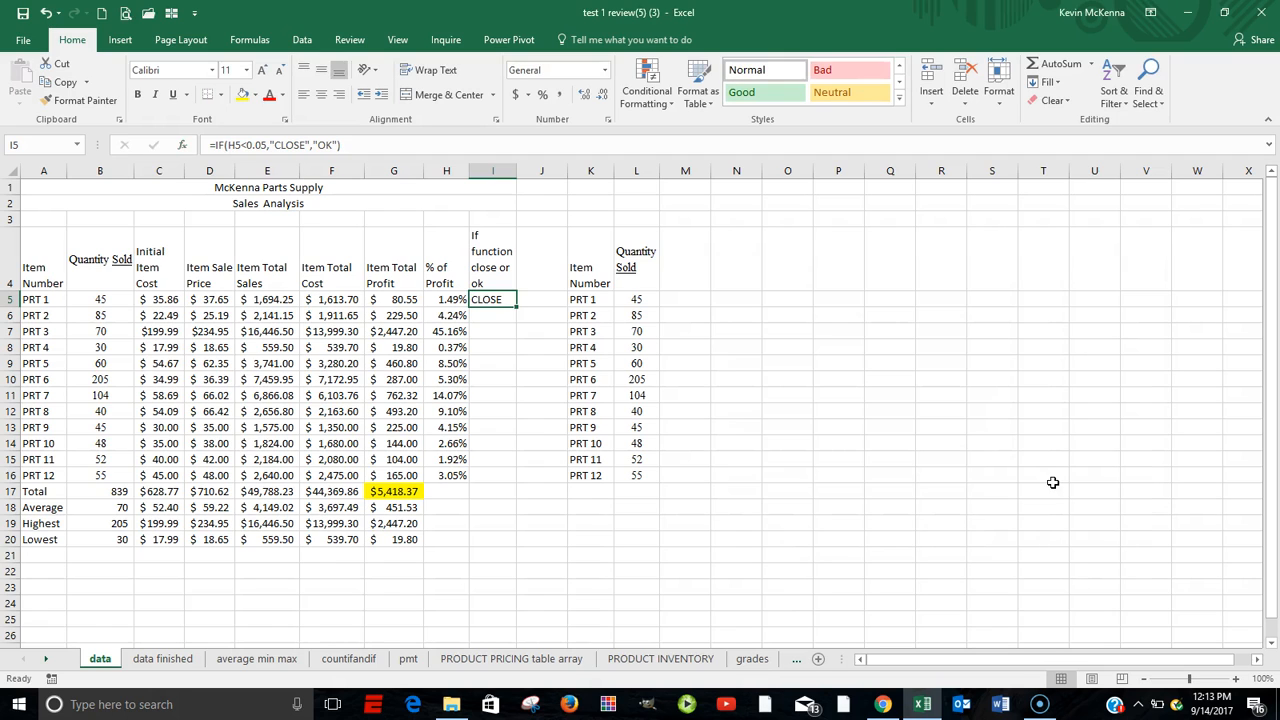
# Fill the IF formula from I5 down to I16.
pyautogui.doubleClick(493, 299)
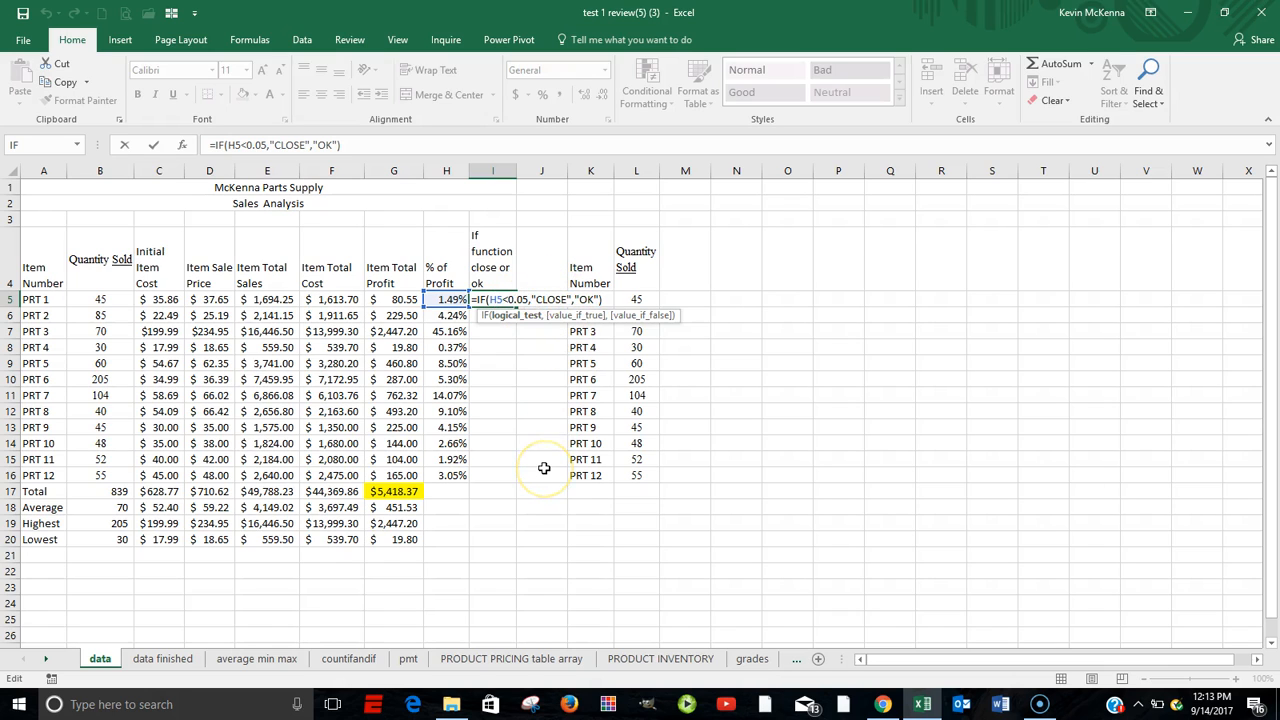
pyautogui.hotkey('ctrl', 'Return')
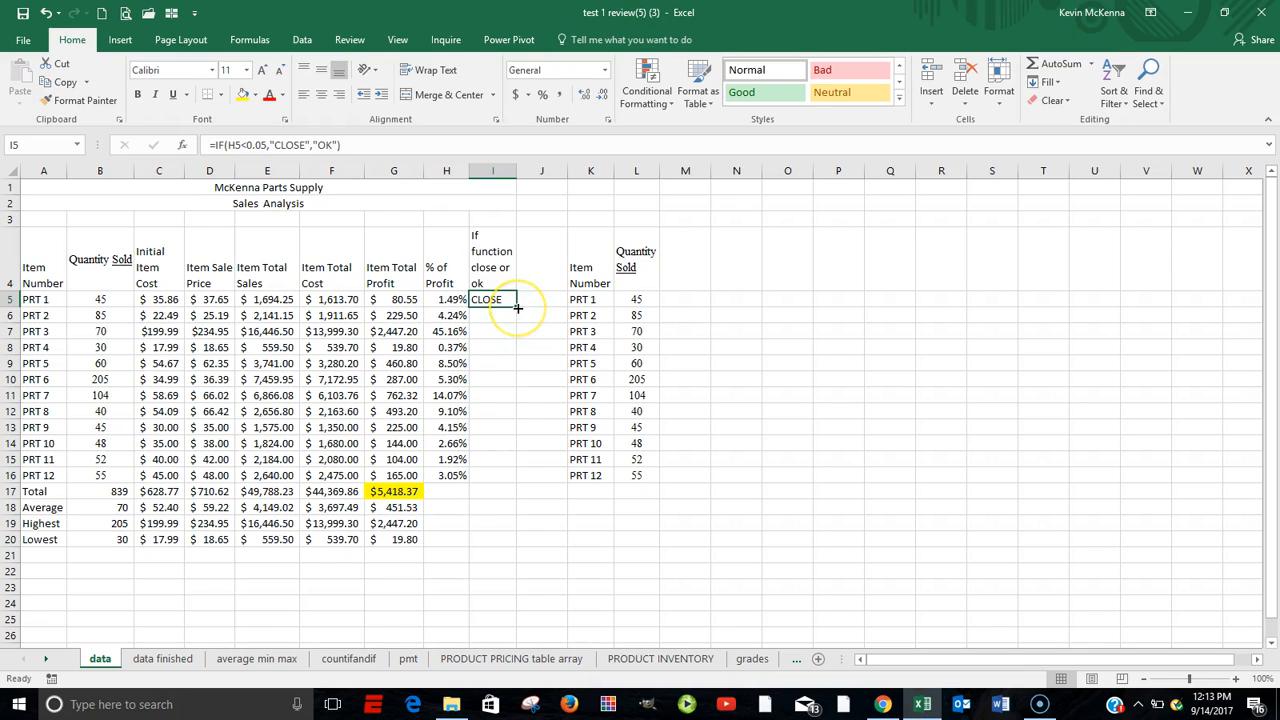
pyautogui.moveTo(518, 308); pyautogui.dragTo(492, 479)
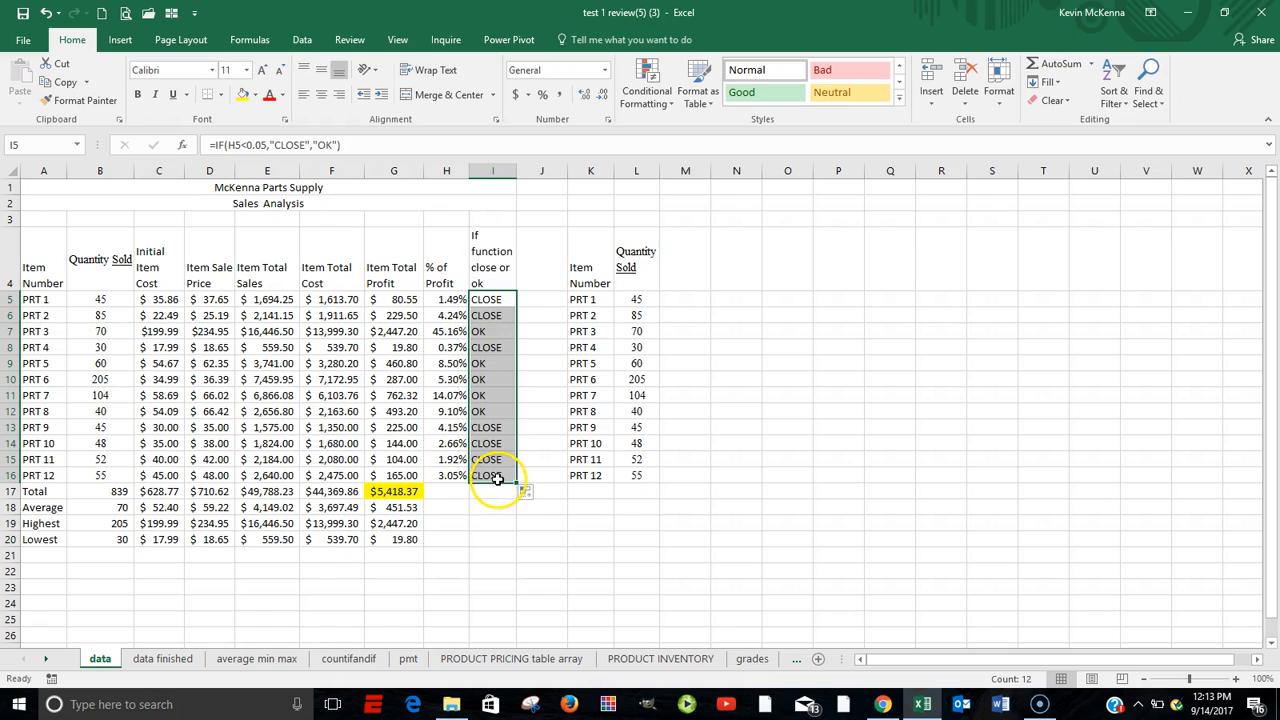
# Review the IF formula in I16 and reopen the function arguments for I5 to inspect them.
pyautogui.doubleClick(494, 477)
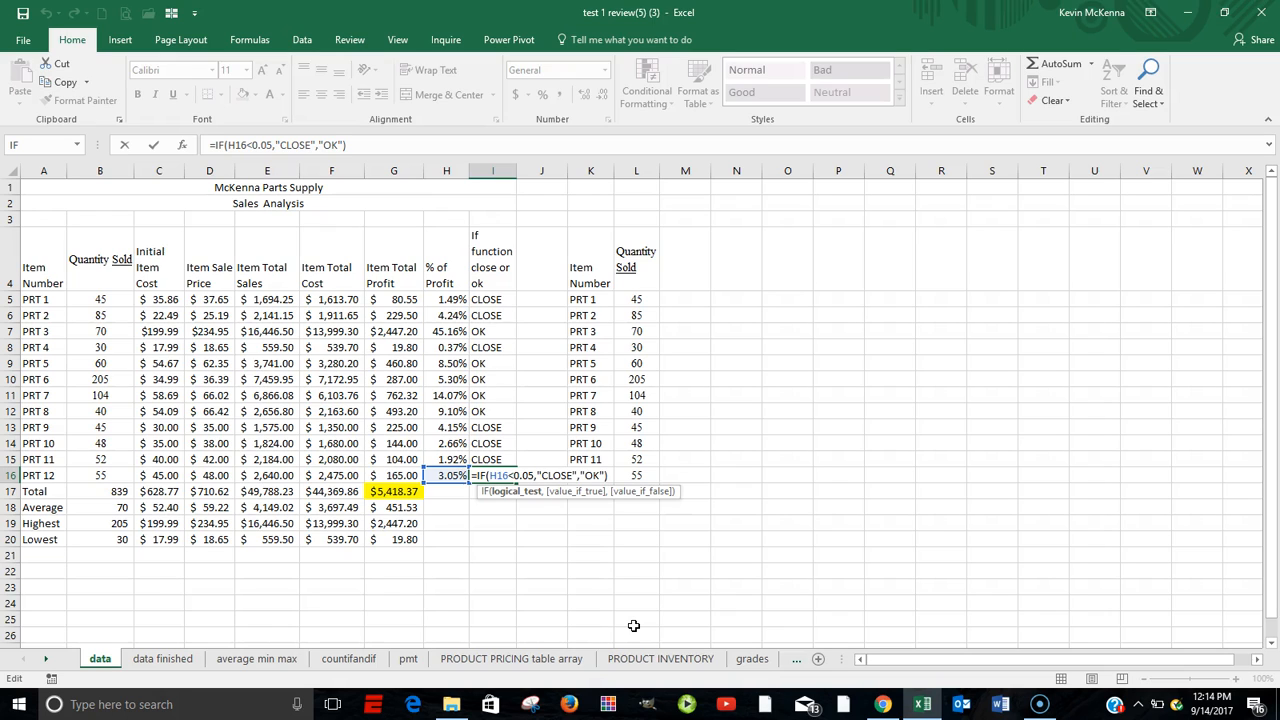
pyautogui.hotkey('ctrl', 'Return')
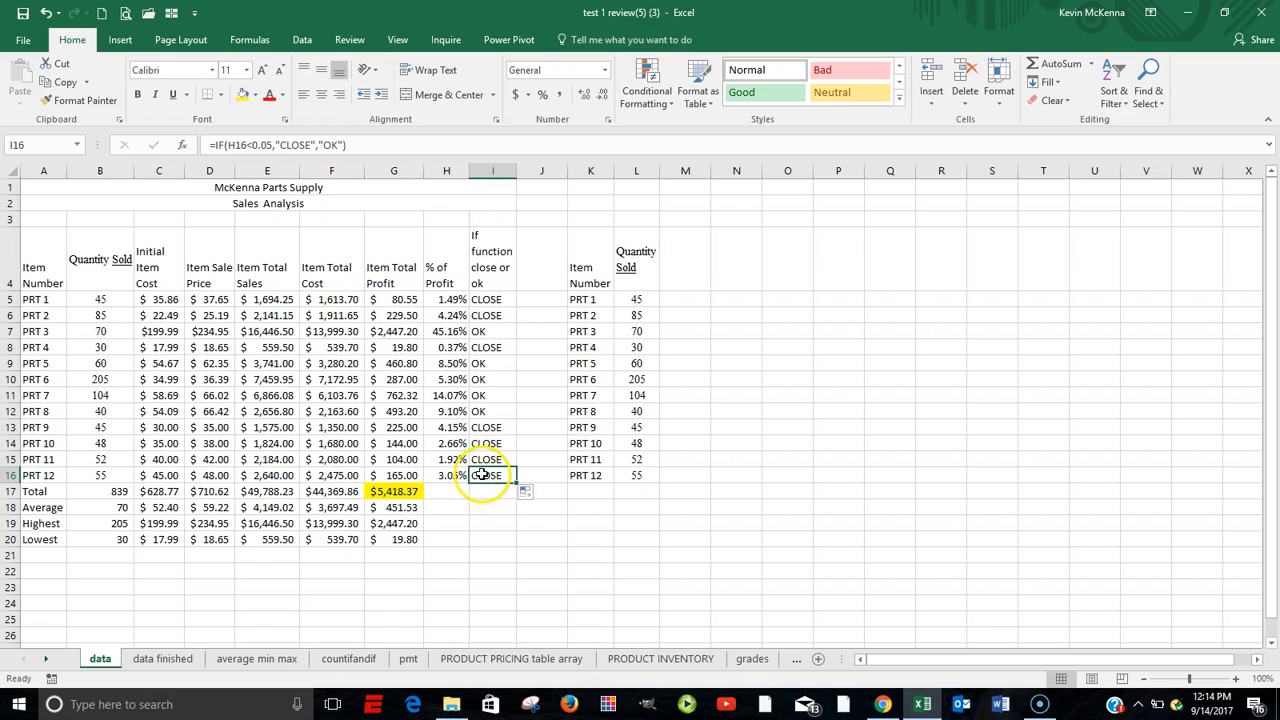
pyautogui.click(488, 299)
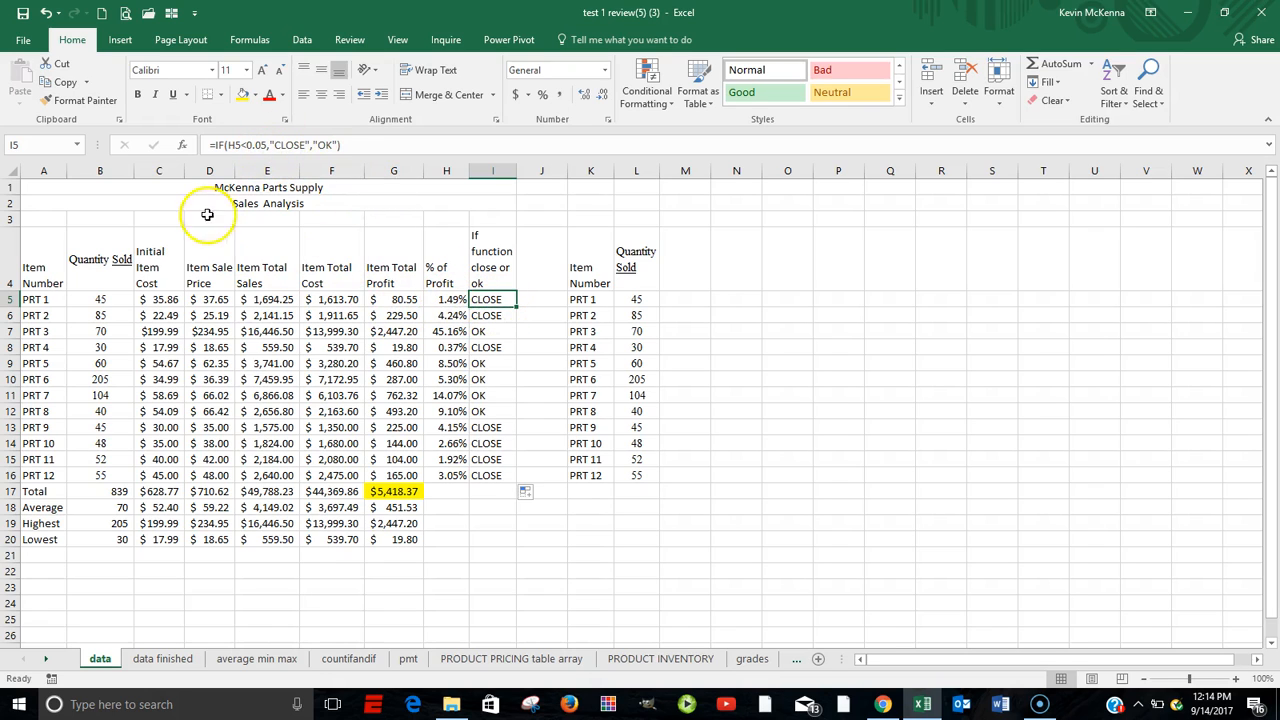
pyautogui.click(186, 150)
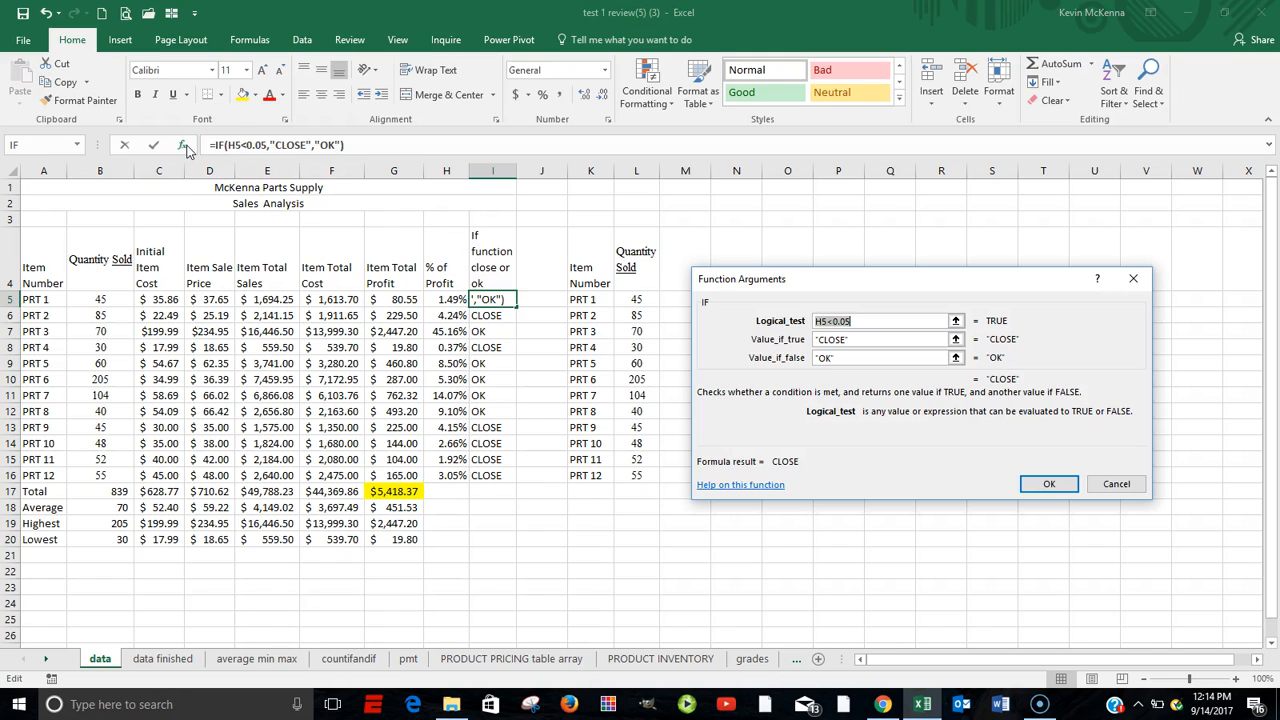
pyautogui.click(845, 340)
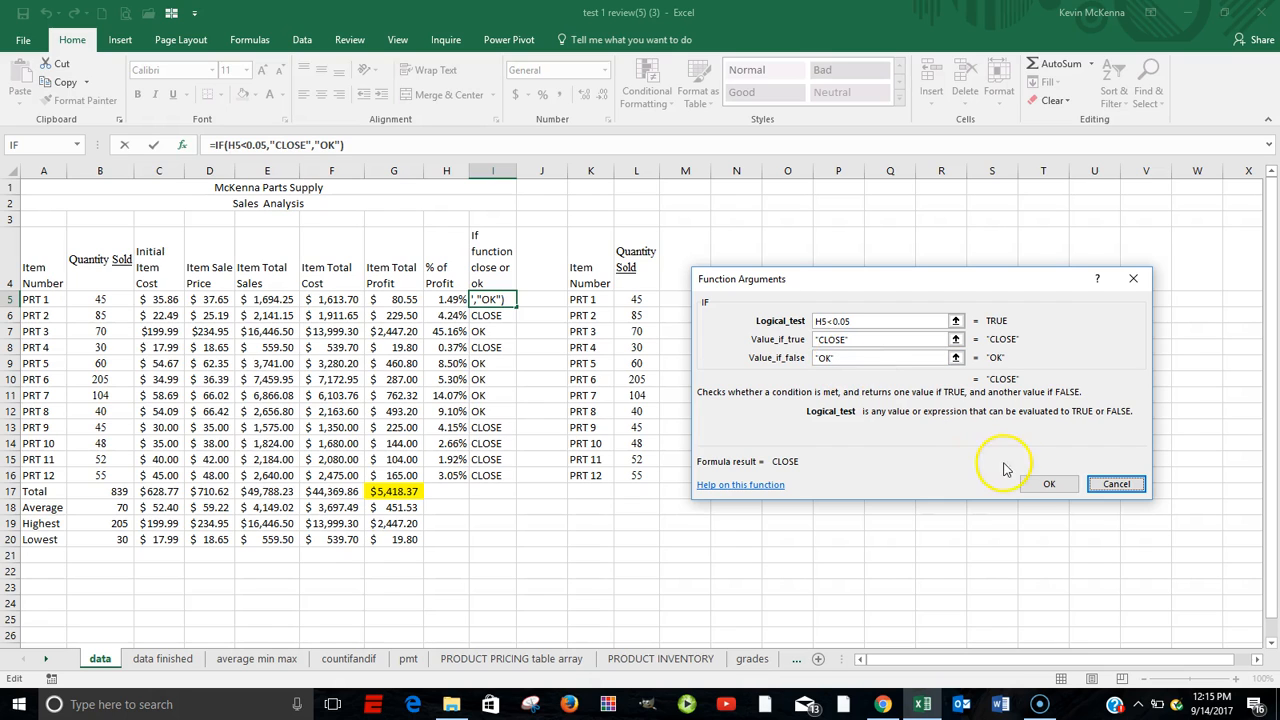
pyautogui.click(1050, 484)
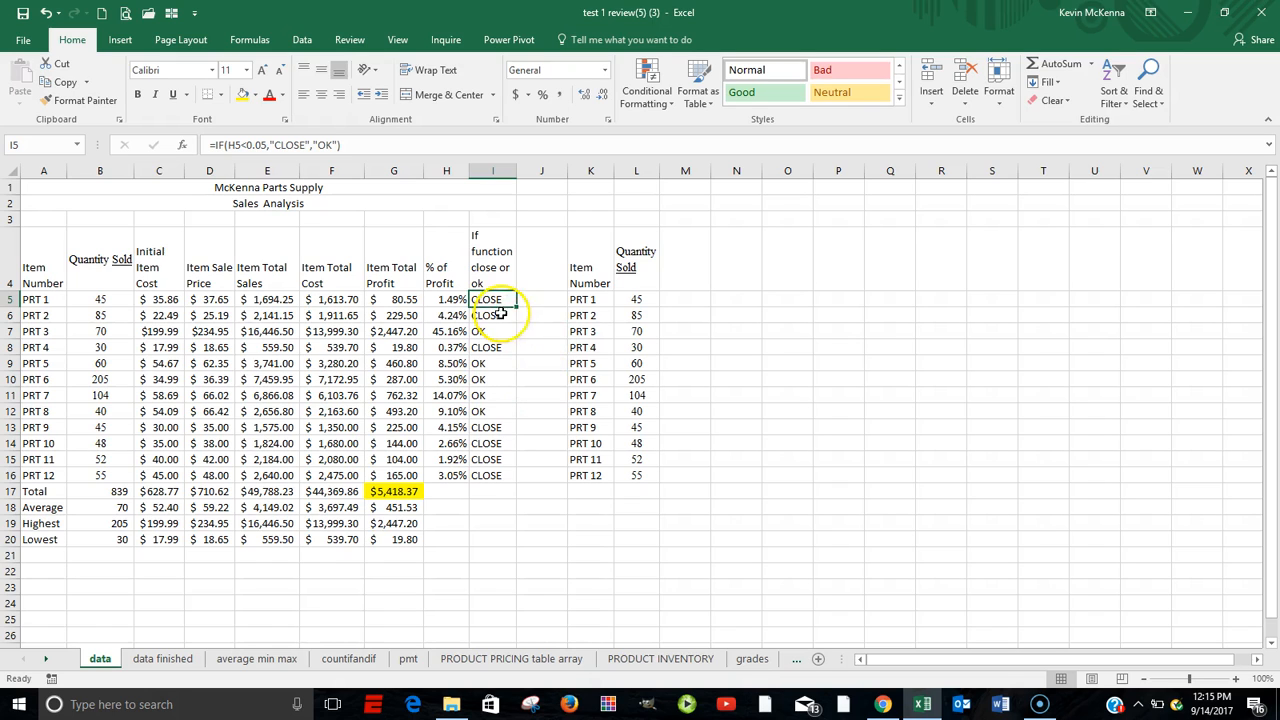
# Highlight cells in I5:I16 containing the text CLOSE with Light Red Fill with Dark Red Text.
pyautogui.moveTo(492, 299); pyautogui.dragTo(475, 479)
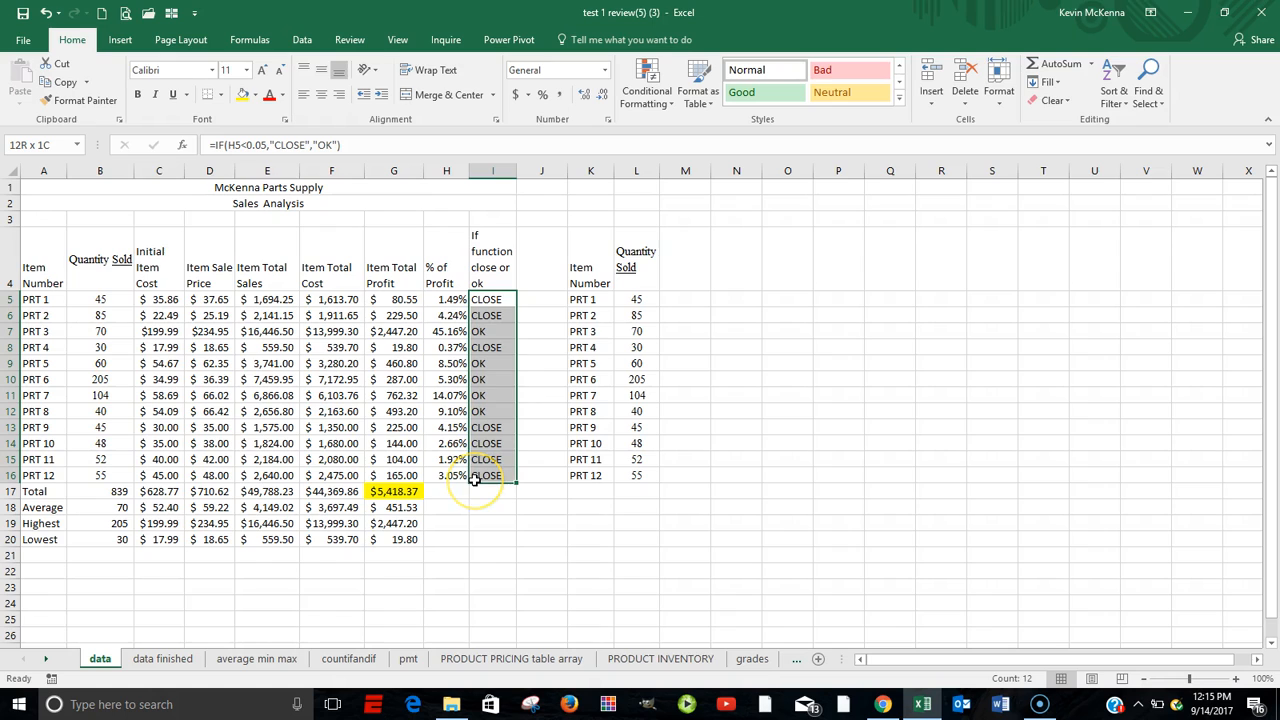
pyautogui.moveTo(475, 480); pyautogui.dragTo(474, 473)
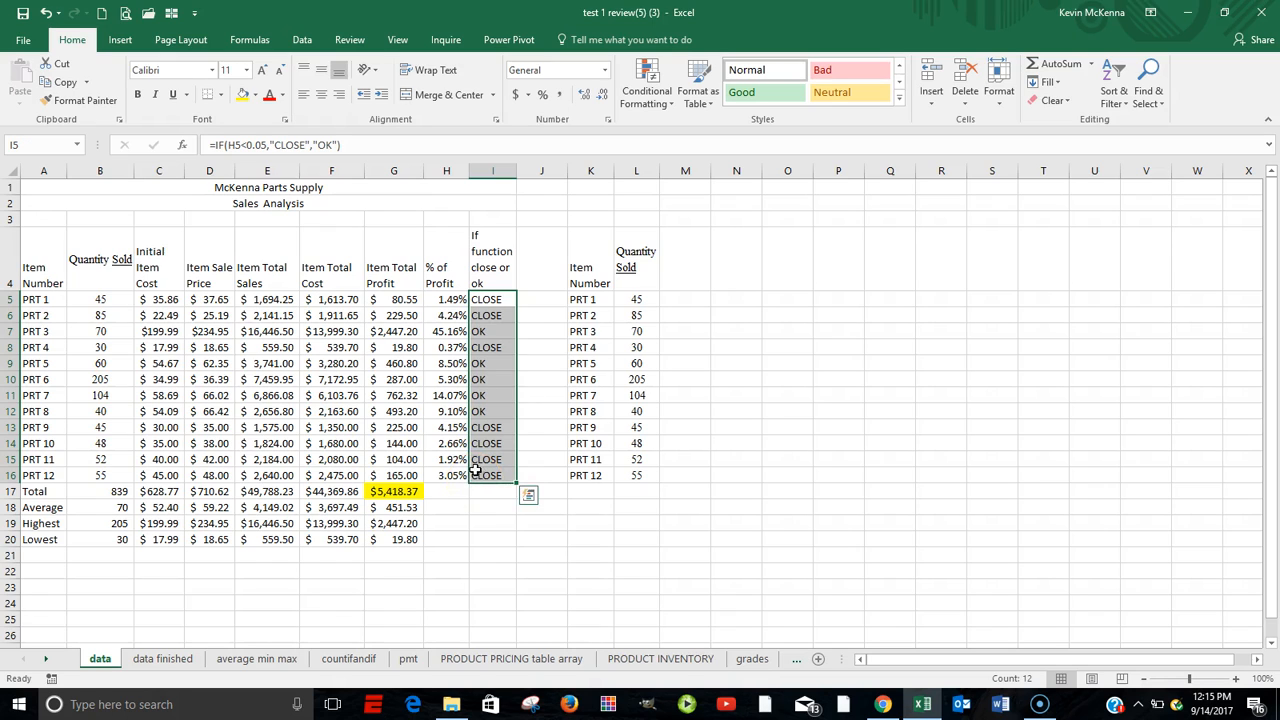
pyautogui.click(659, 104)
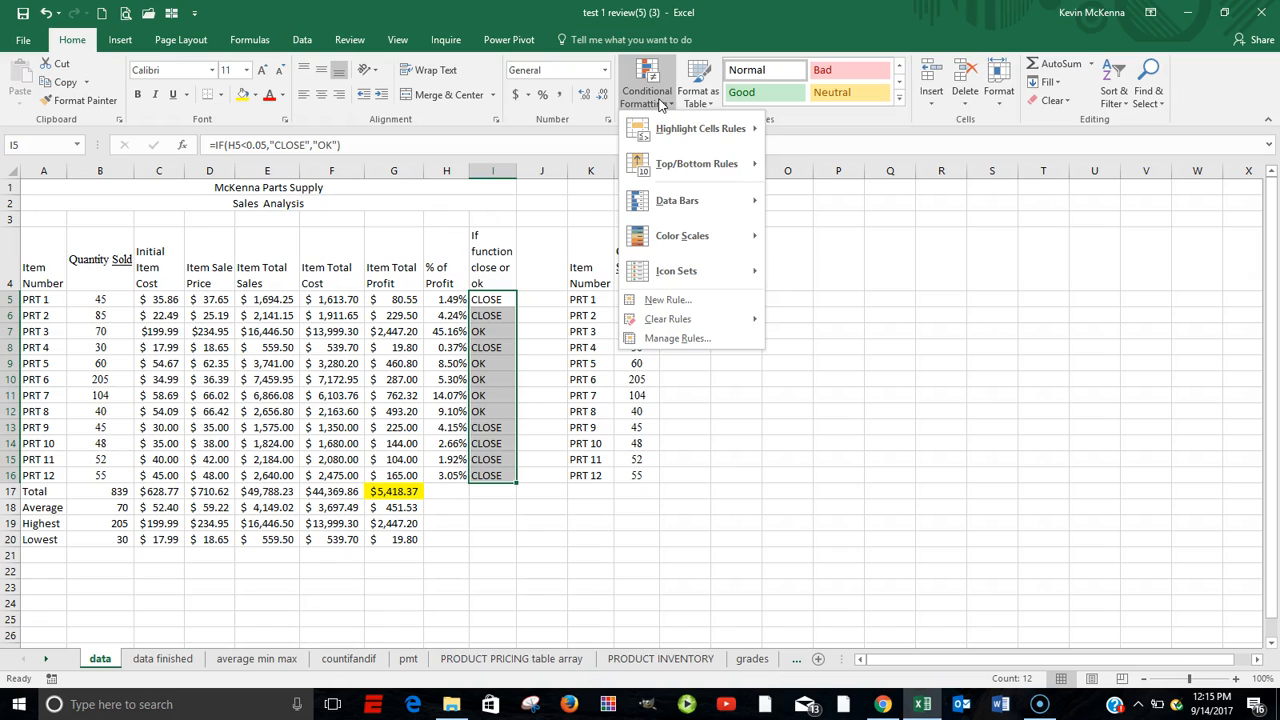
pyautogui.click(660, 103)
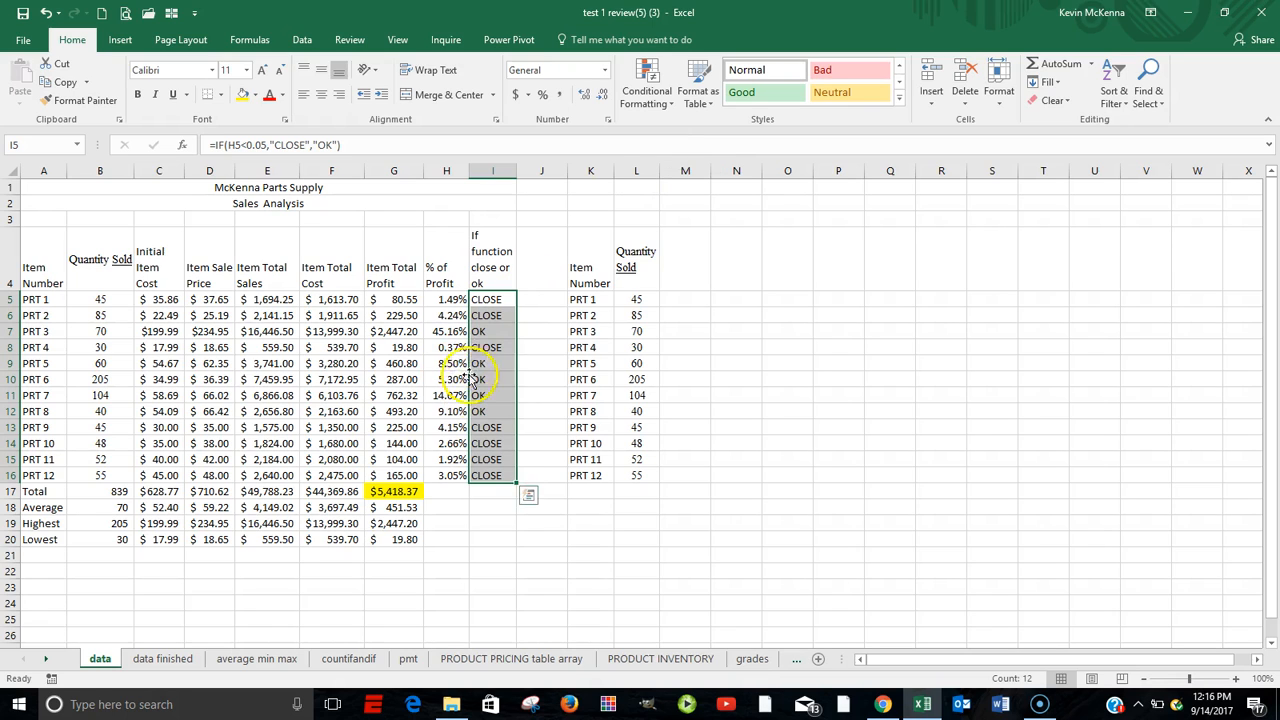
pyautogui.click(649, 97)
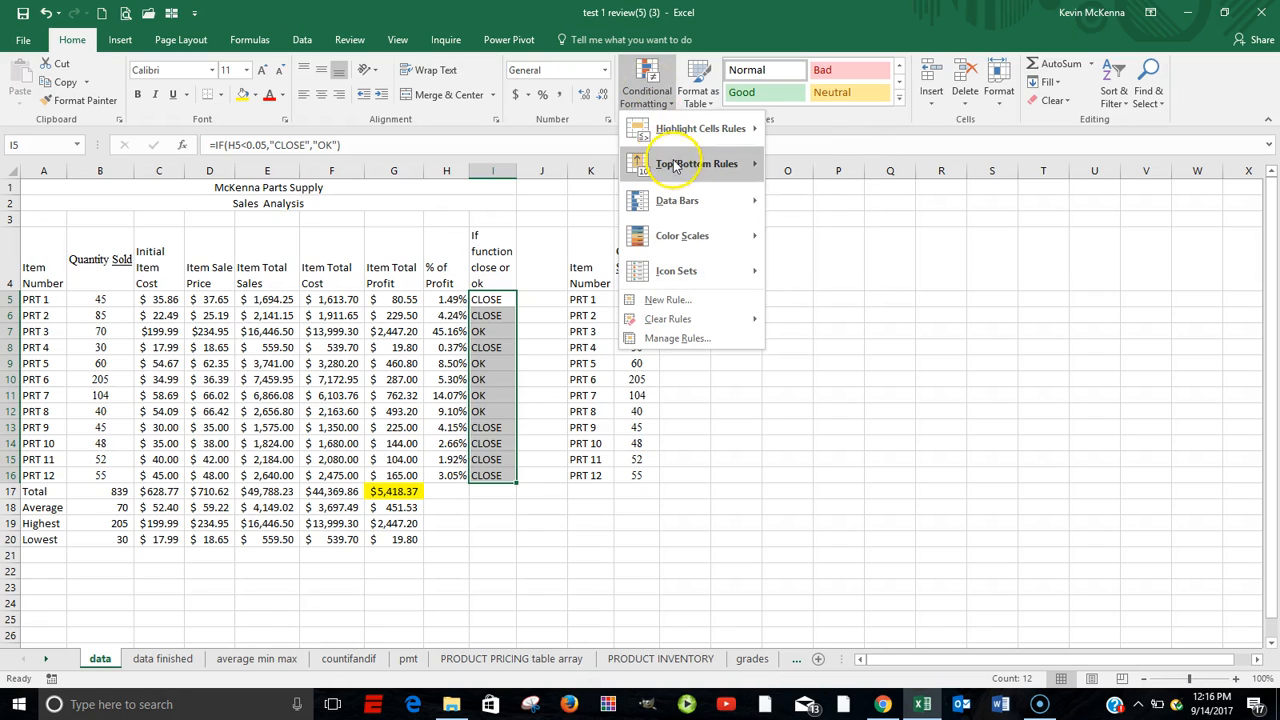
pyautogui.moveTo(676, 167)
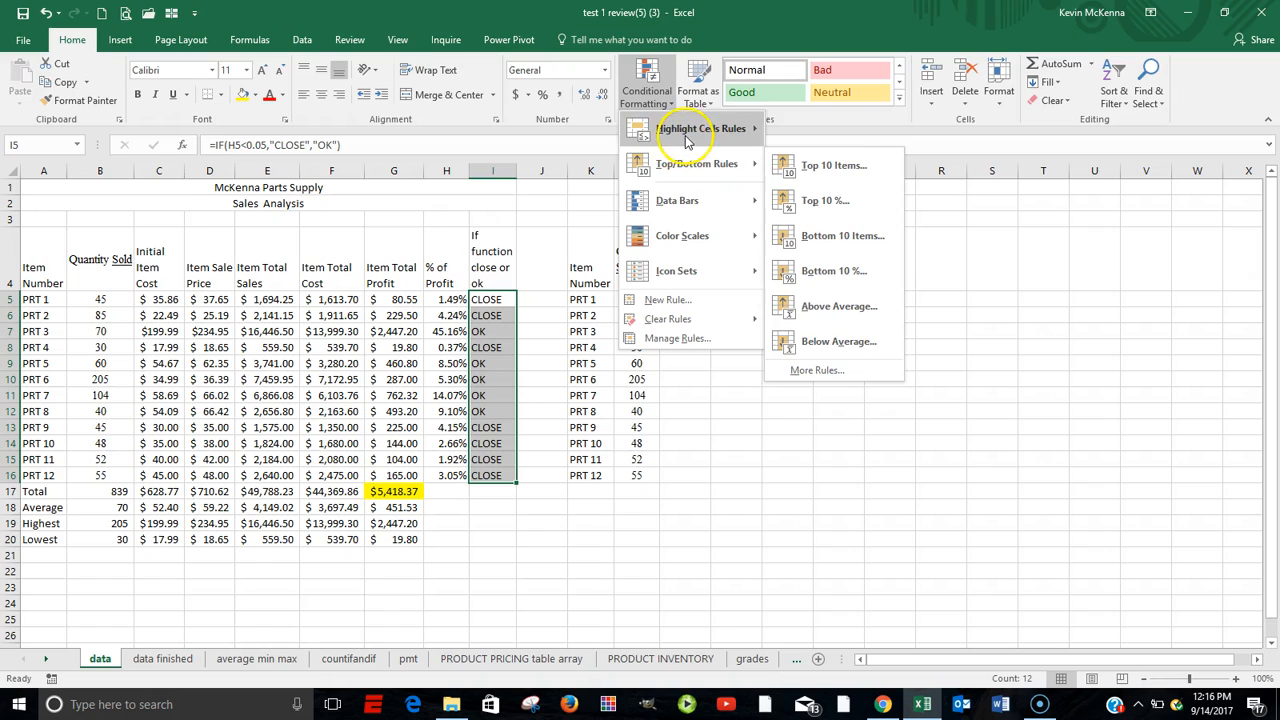
pyautogui.moveTo(687, 138)
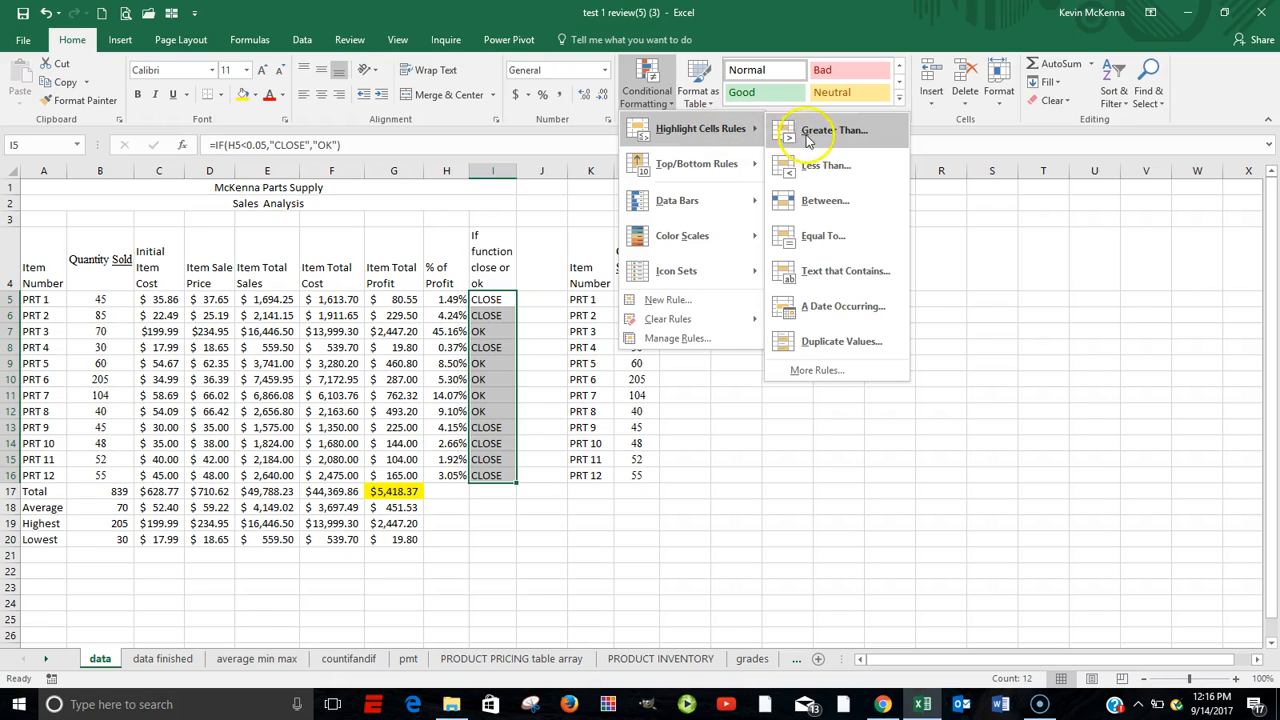
pyautogui.click(850, 270)
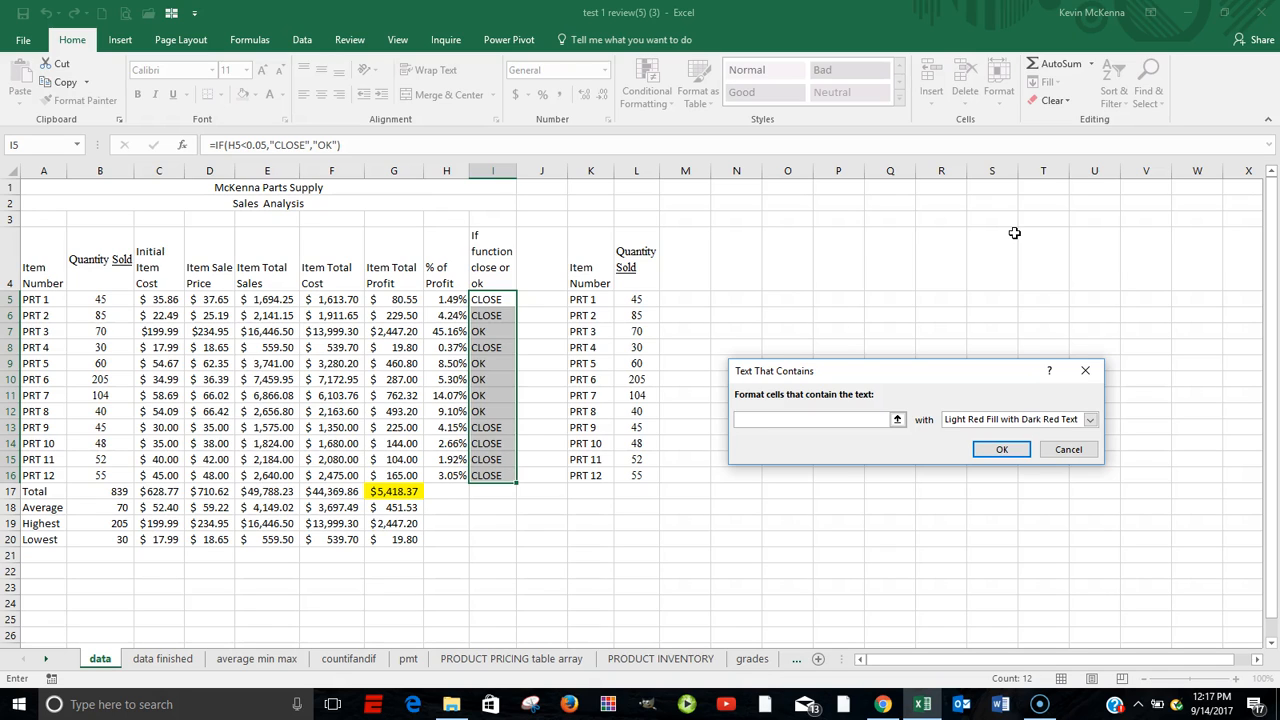
pyautogui.write('cLO')
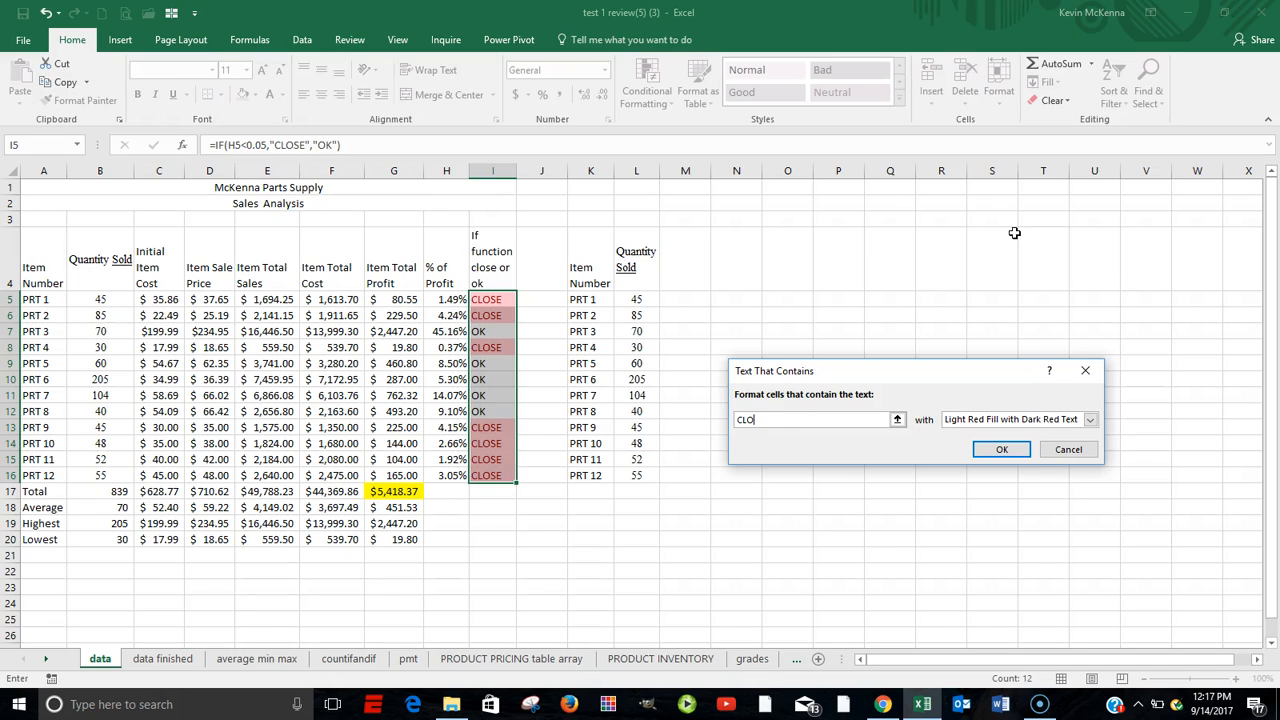
pyautogui.write('SE')
pyautogui.click(1003, 450)
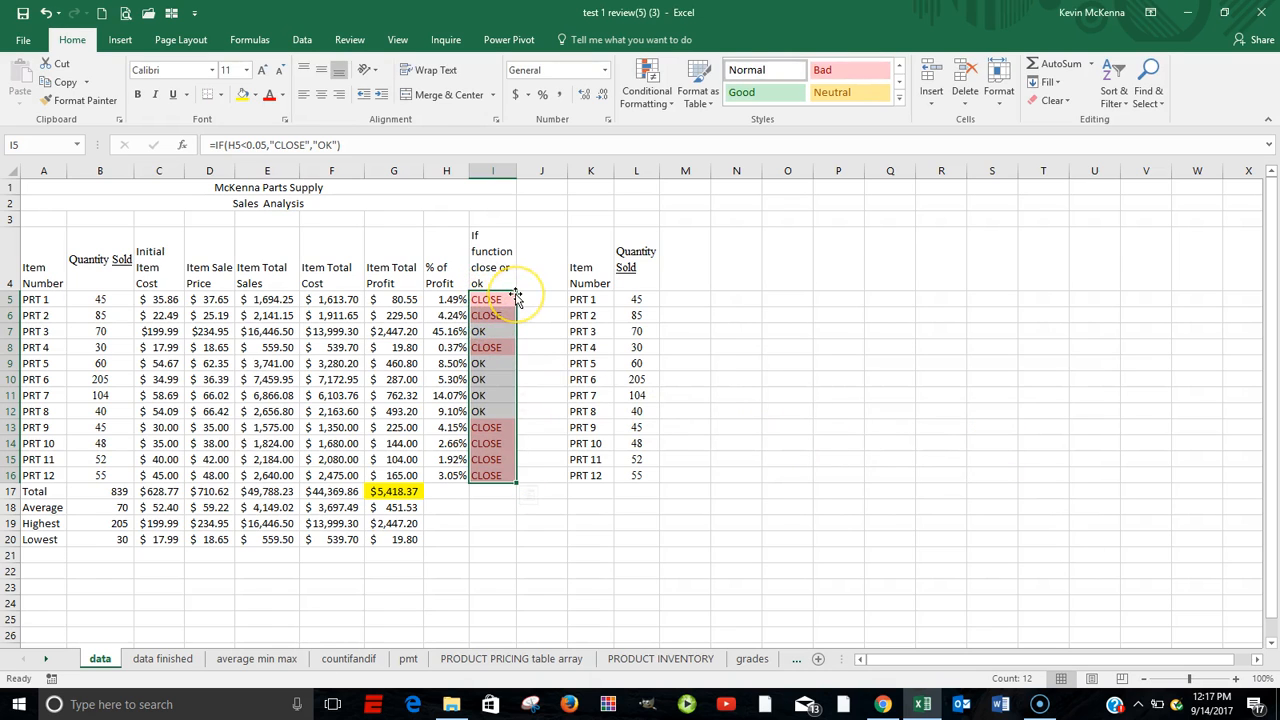
# Inspect the highlighted cells I5 and I6 and the IF function arguments for I5.
pyautogui.click(869, 346)
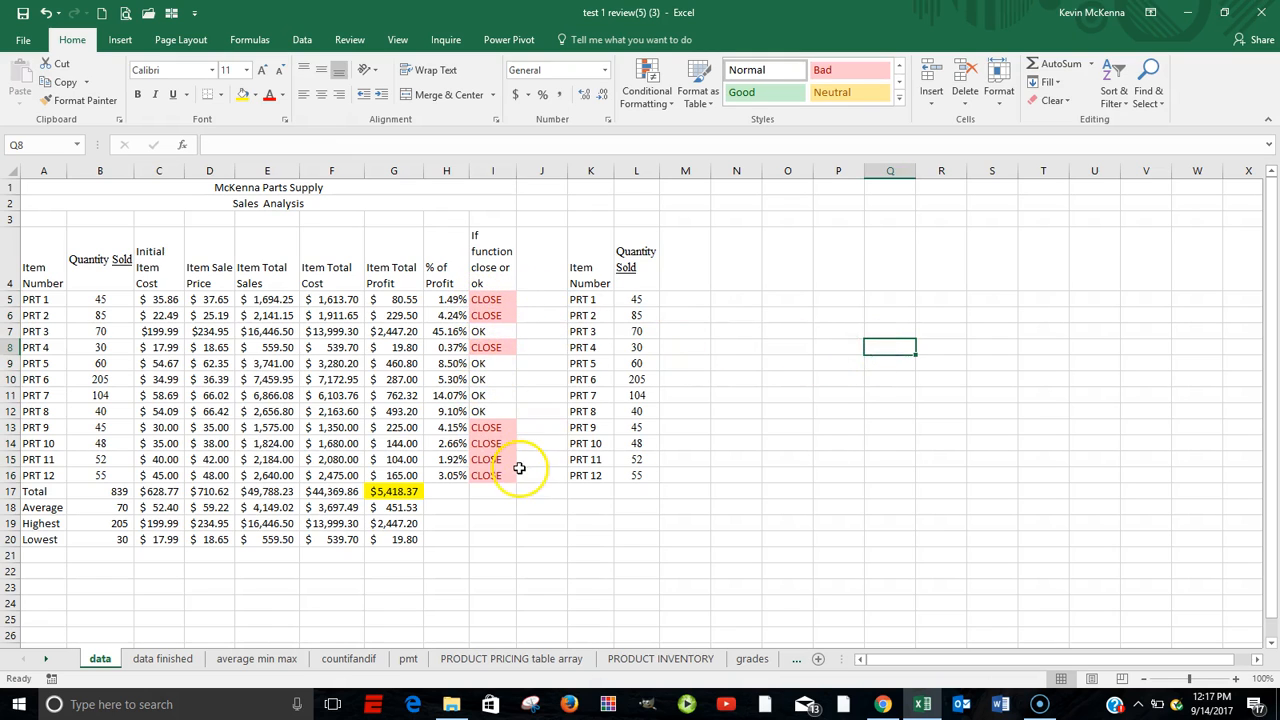
pyautogui.click(490, 298)
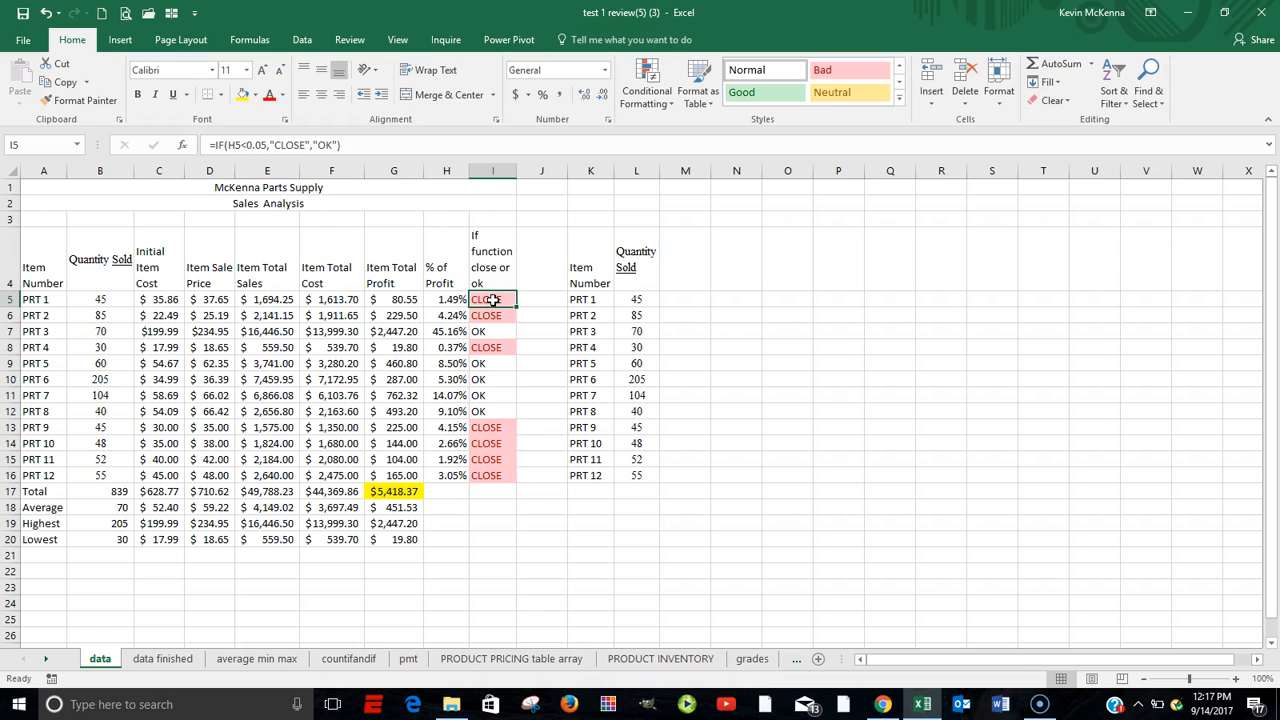
pyautogui.click(488, 316)
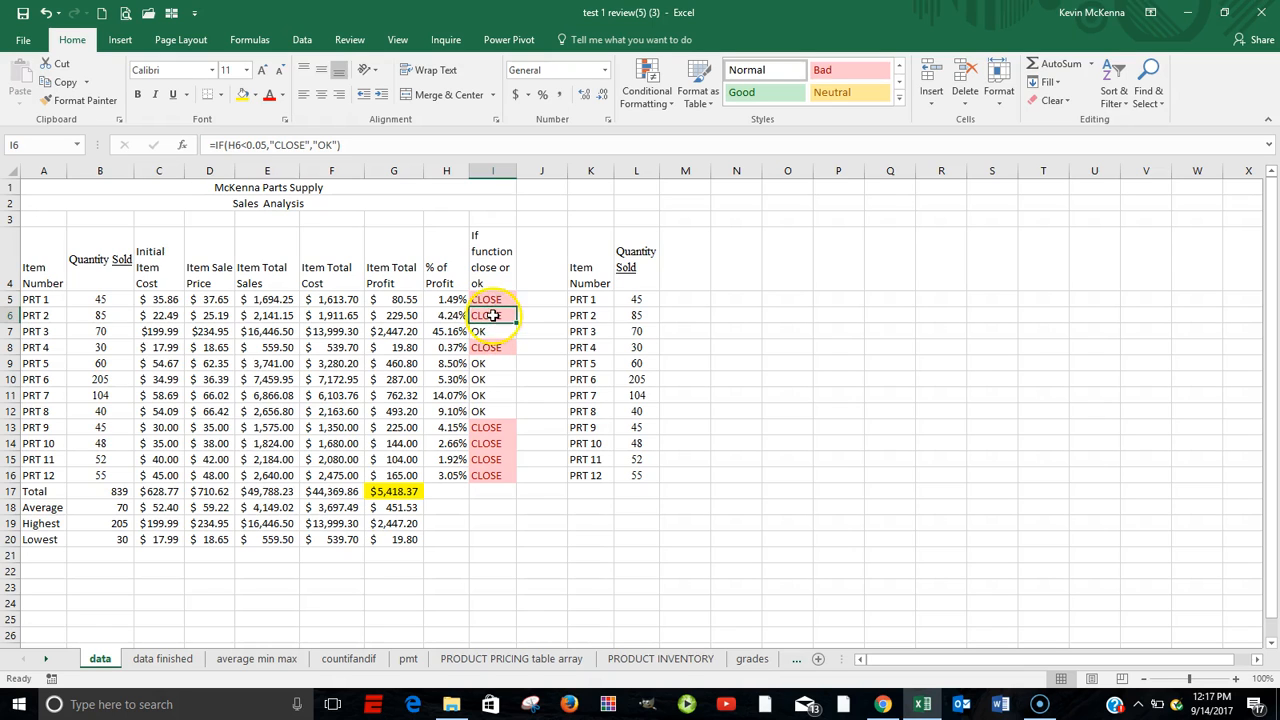
pyautogui.click(490, 298)
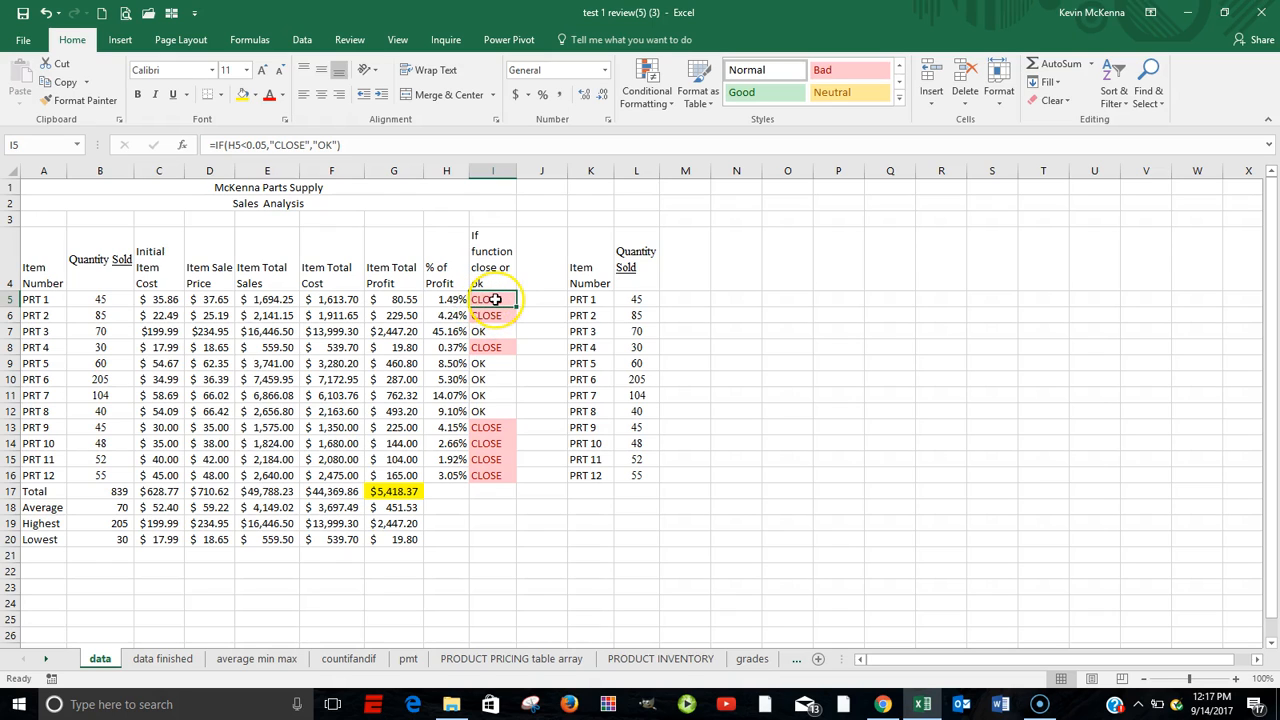
pyautogui.click(183, 148)
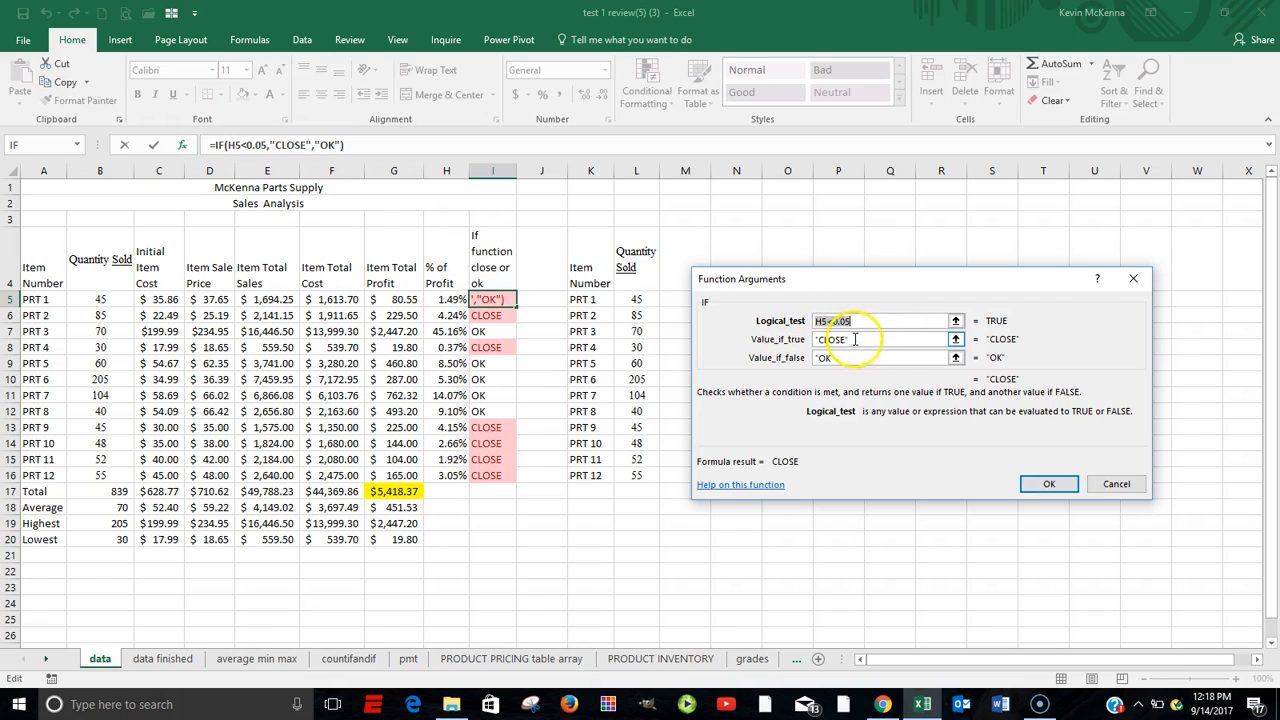
pyautogui.click(1050, 483)
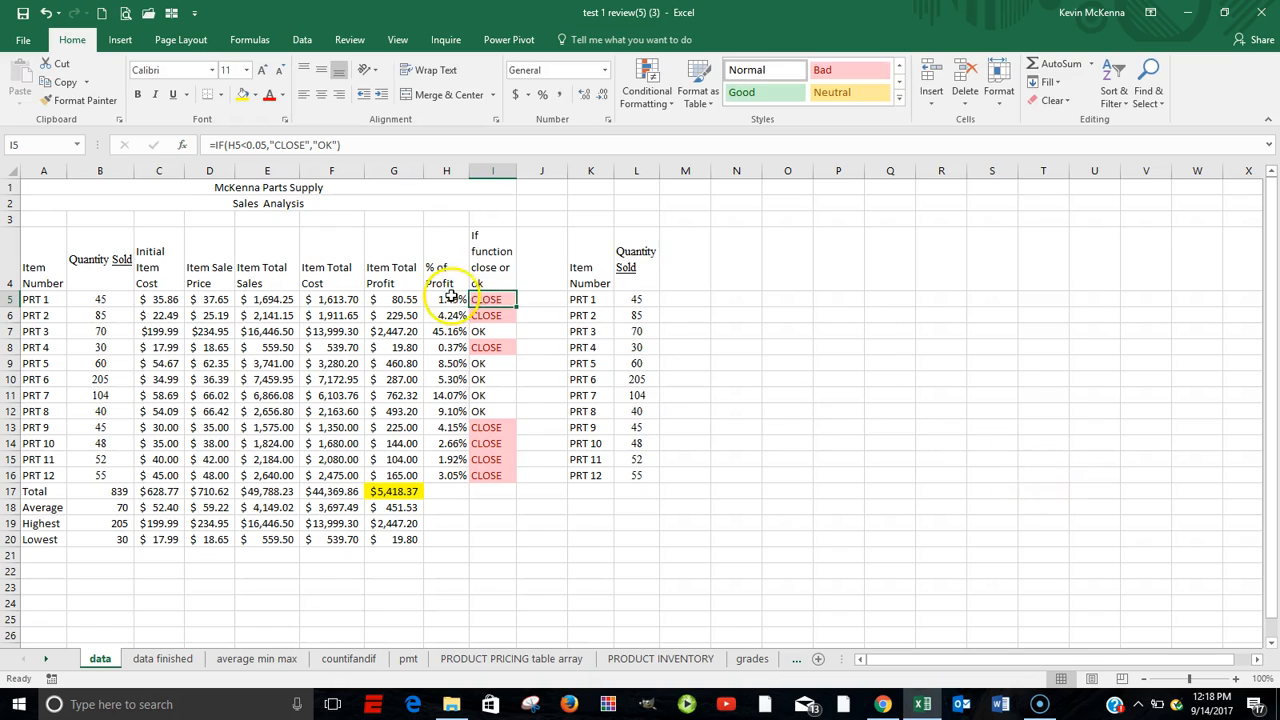
pyautogui.moveTo(493, 298); pyautogui.dragTo(497, 470)
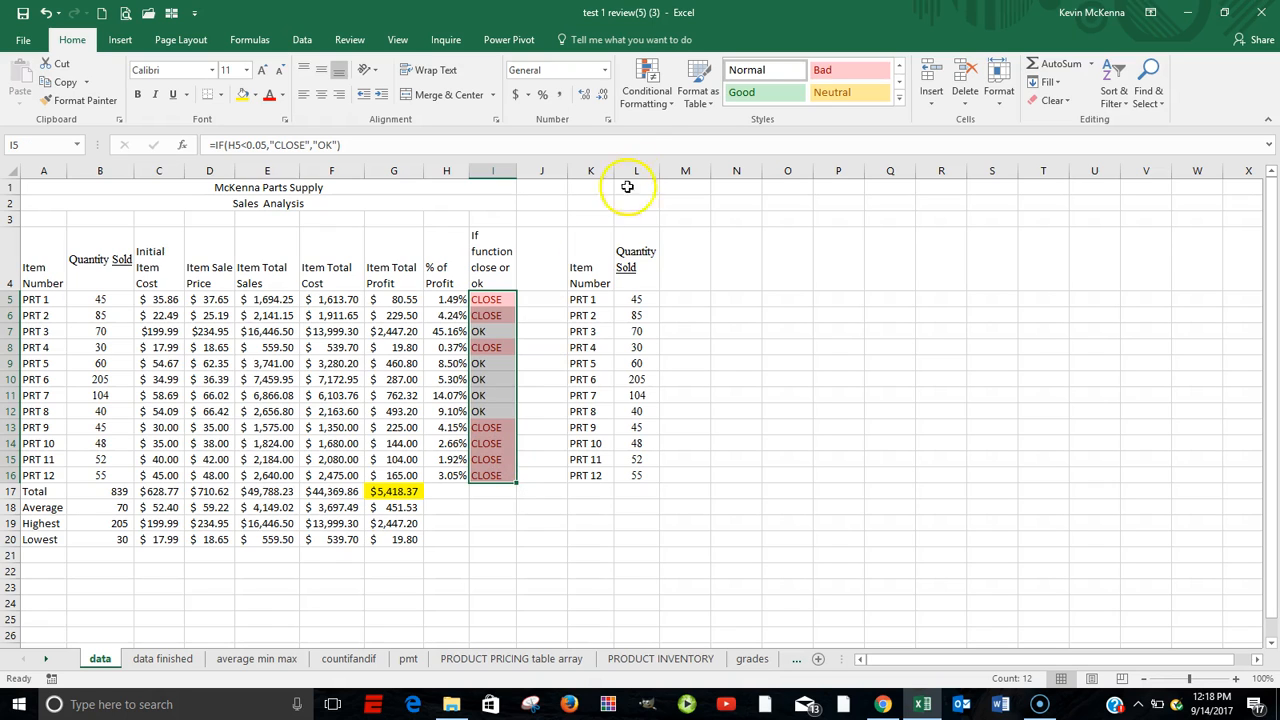
pyautogui.click(654, 103)
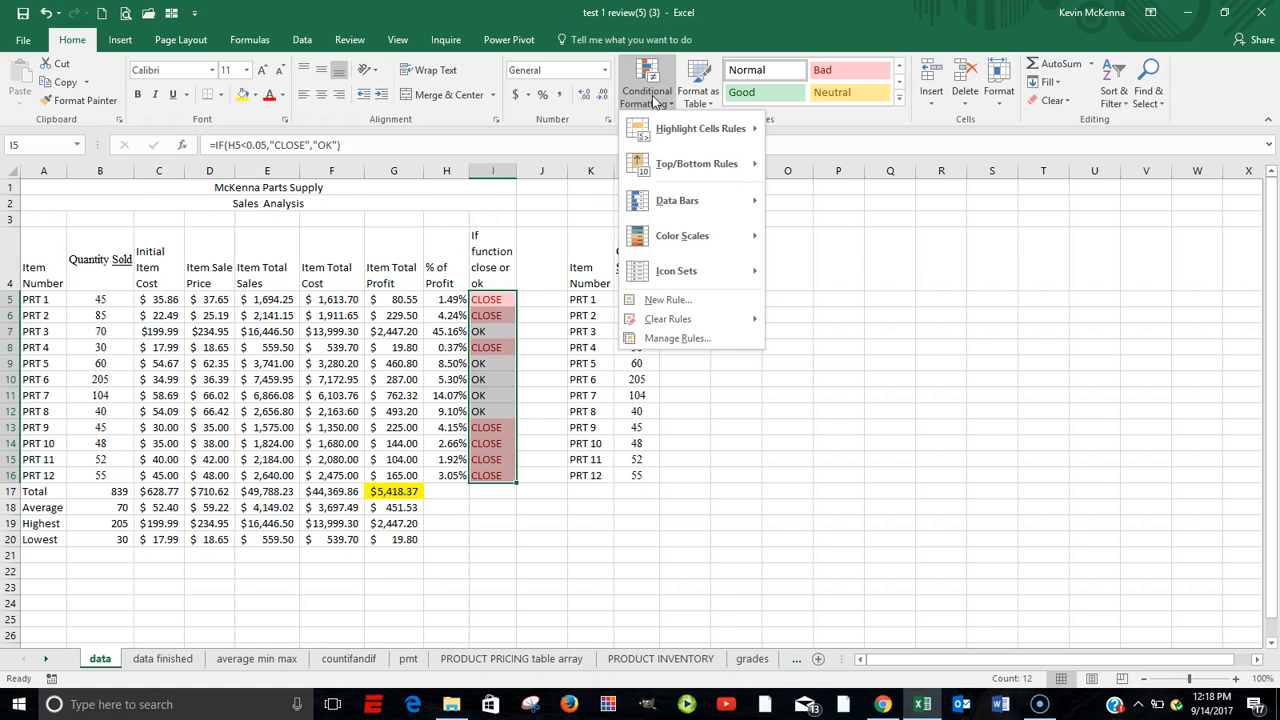
pyautogui.moveTo(691, 127)
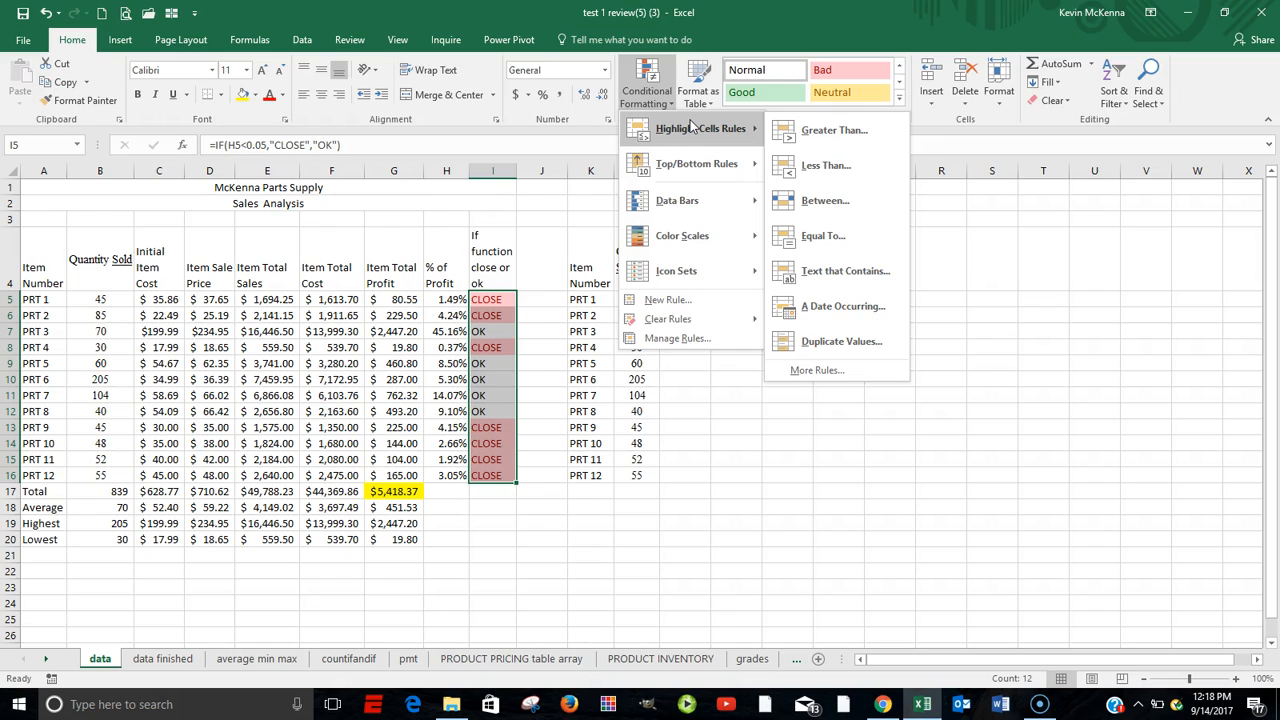
pyautogui.click(692, 126)
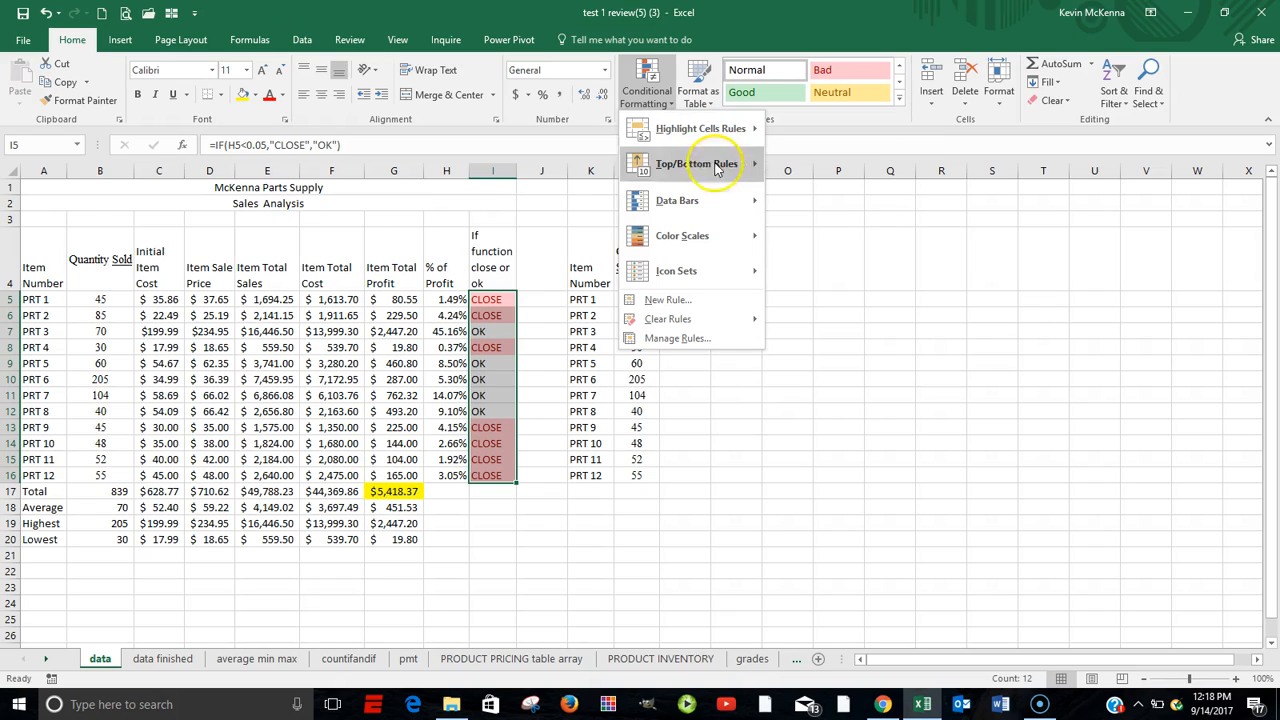
pyautogui.click(880, 300)
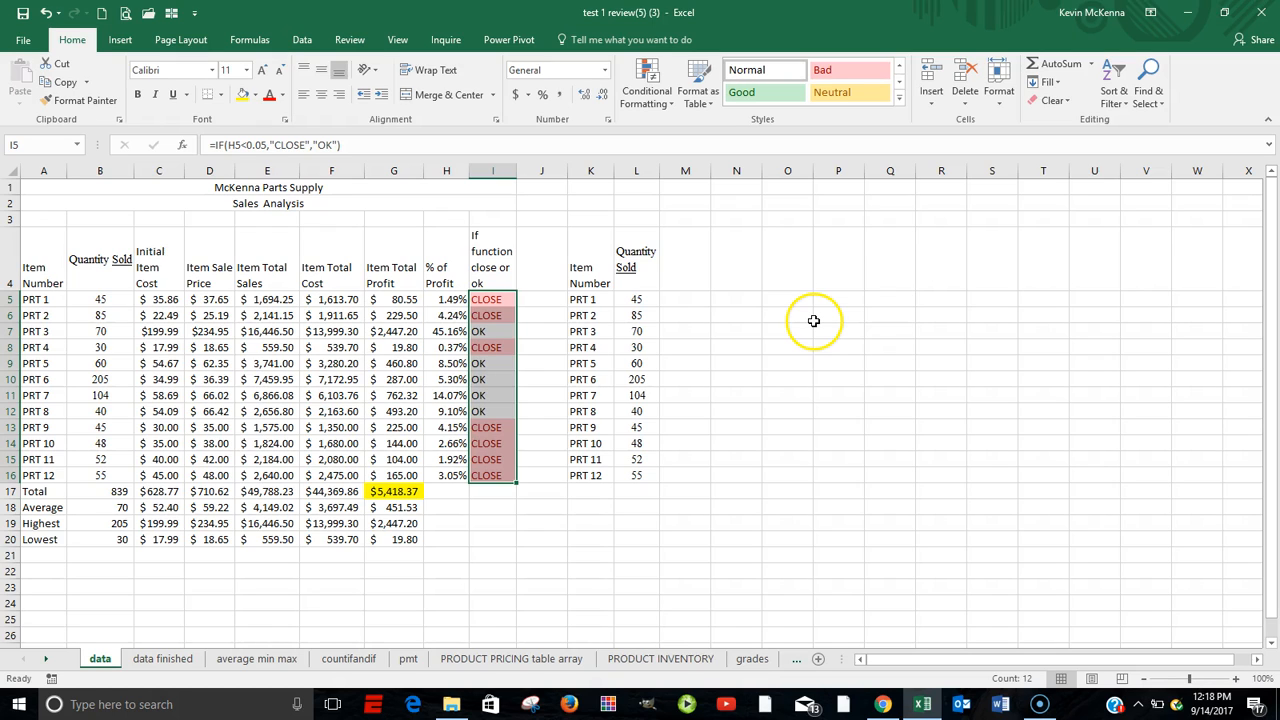
# Type AP into cell I5.
pyautogui.write('AP')
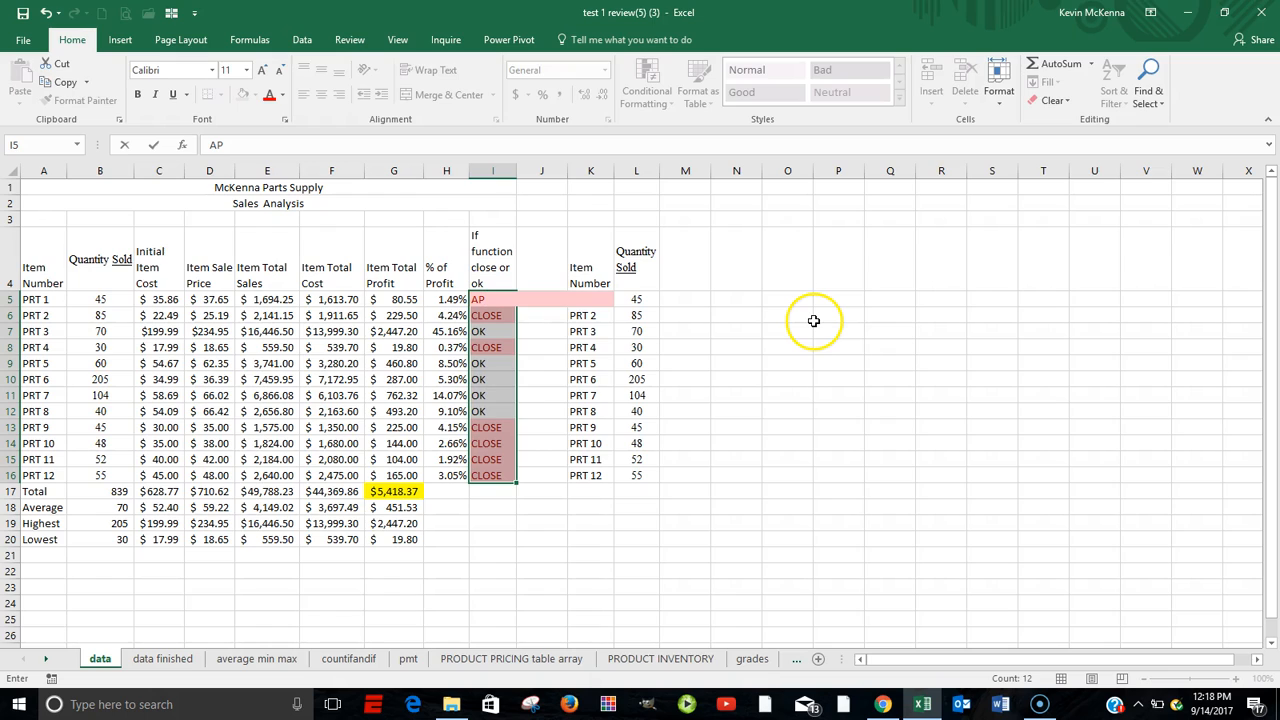